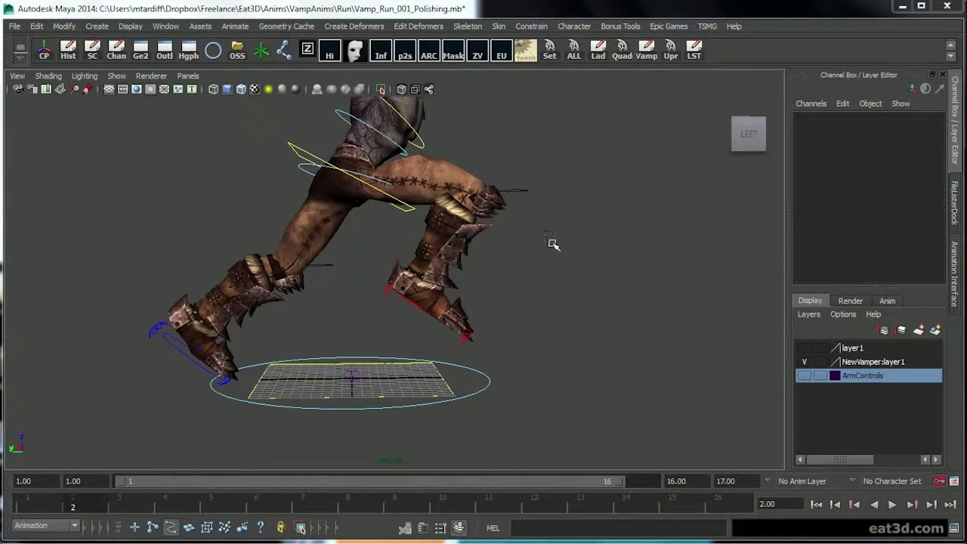
Play back the run cycle from the side and front to review the leg and body motion.
{"action": "left_click_drag", "start_coordinate": [410, 248], "coordinate": [239, 398], "text": "alt"}
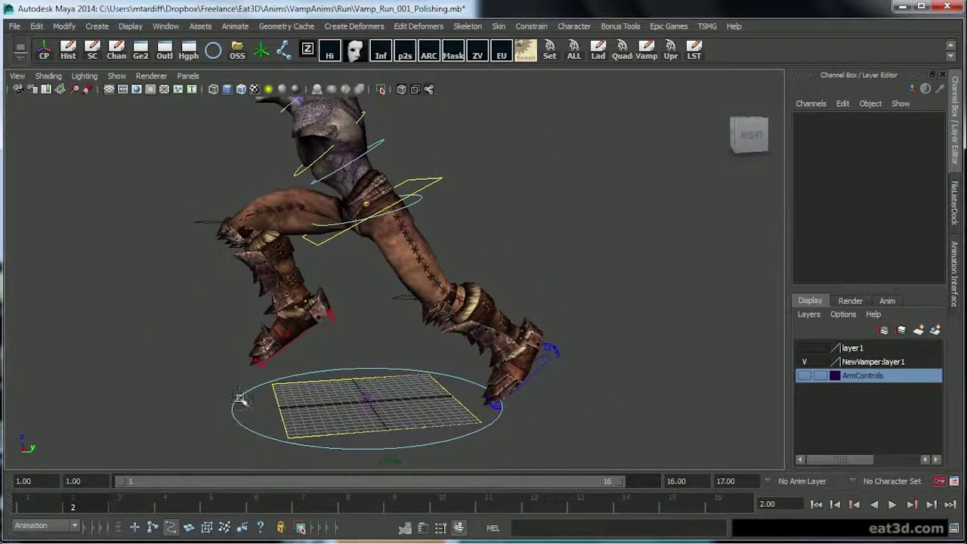
{"action": "key", "text": "alt+v"}
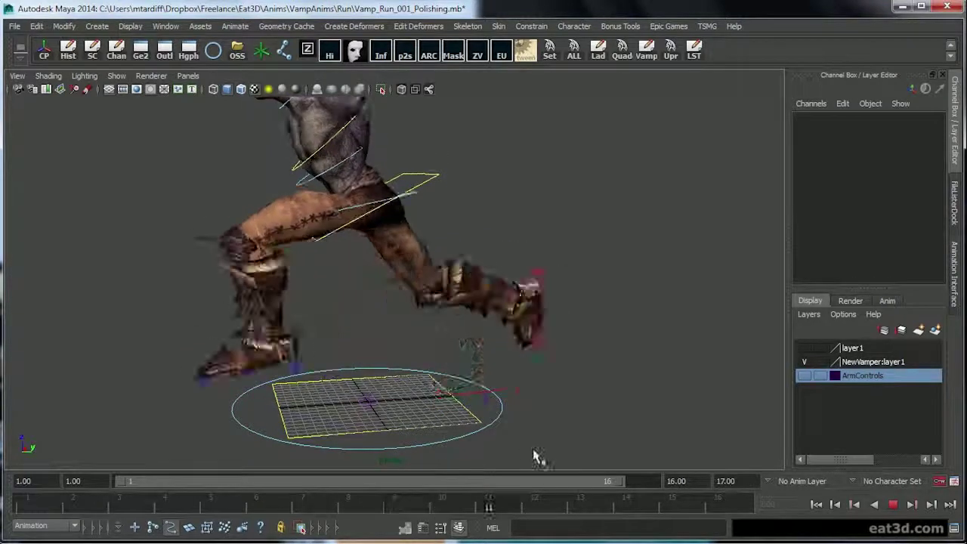
{"action": "key", "text": "alt+v"}
{"action": "left_click_drag", "start_coordinate": [434, 332], "coordinate": [556, 320], "text": "alt"}
{"action": "left_click_drag", "start_coordinate": [488, 266], "coordinate": [470, 237], "text": "alt"}
{"action": "left_click", "coordinate": [473, 240]}
{"action": "left_click_drag", "start_coordinate": [503, 281], "coordinate": [481, 276], "text": "alt"}
{"action": "key", "text": "space"}
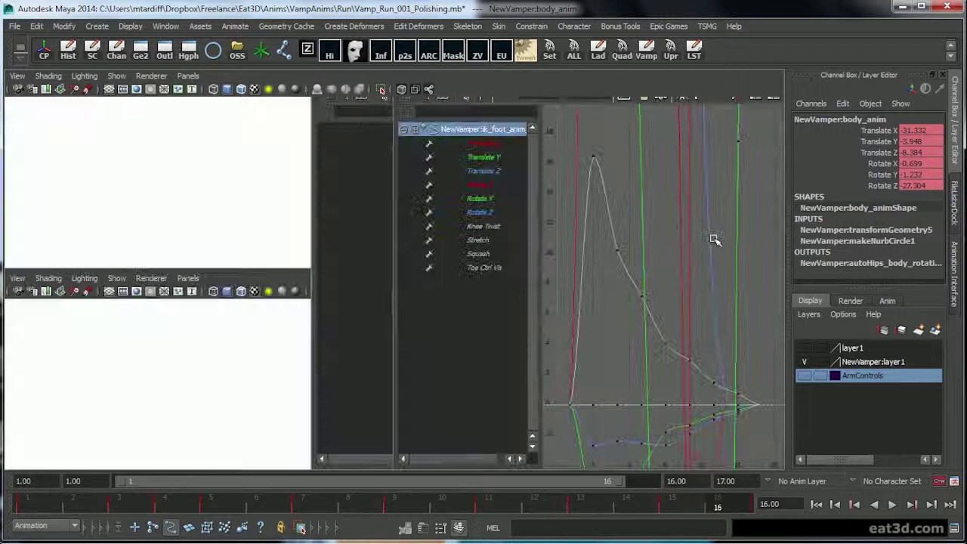
{"action": "key", "text": "space"}
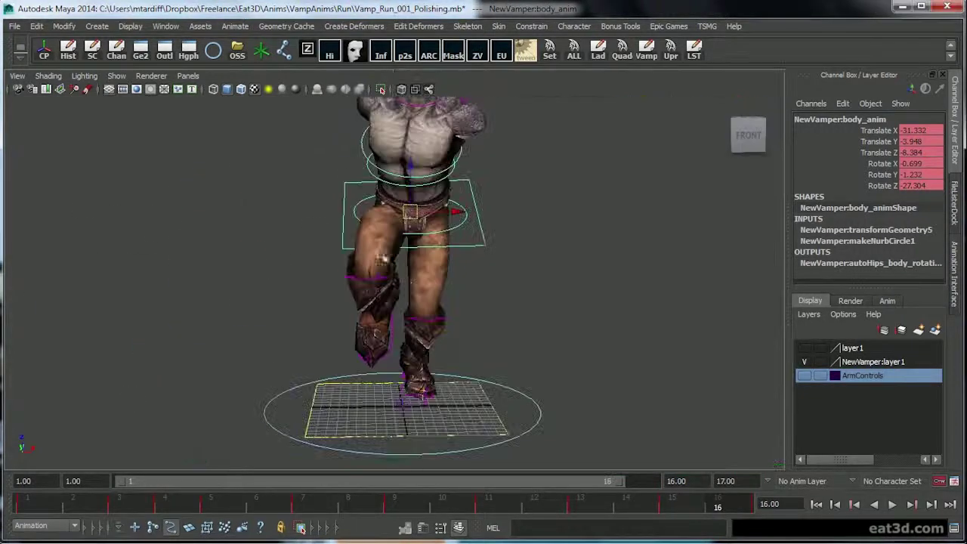
{"action": "left_click_drag", "start_coordinate": [458, 262], "coordinate": [319, 327], "text": "alt"}
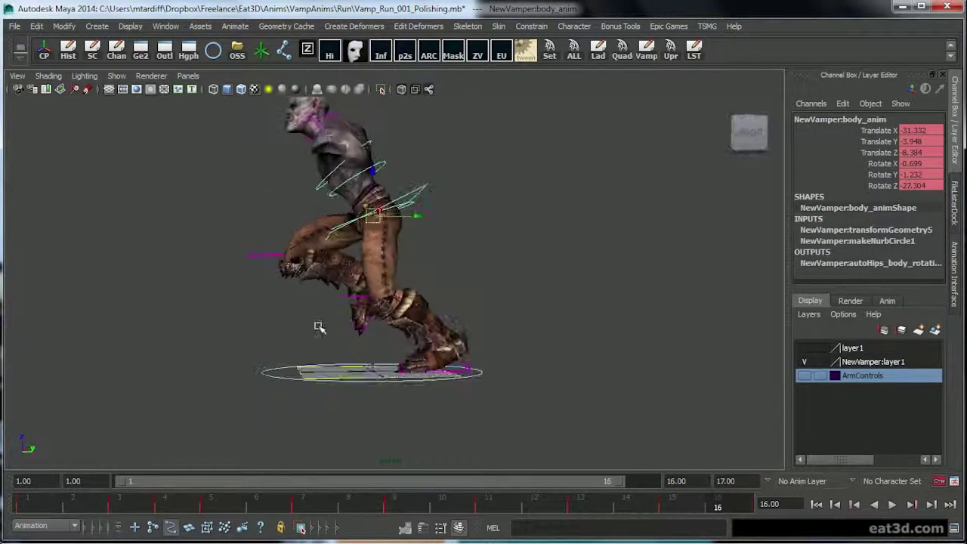
{"action": "key", "text": "alt+v"}
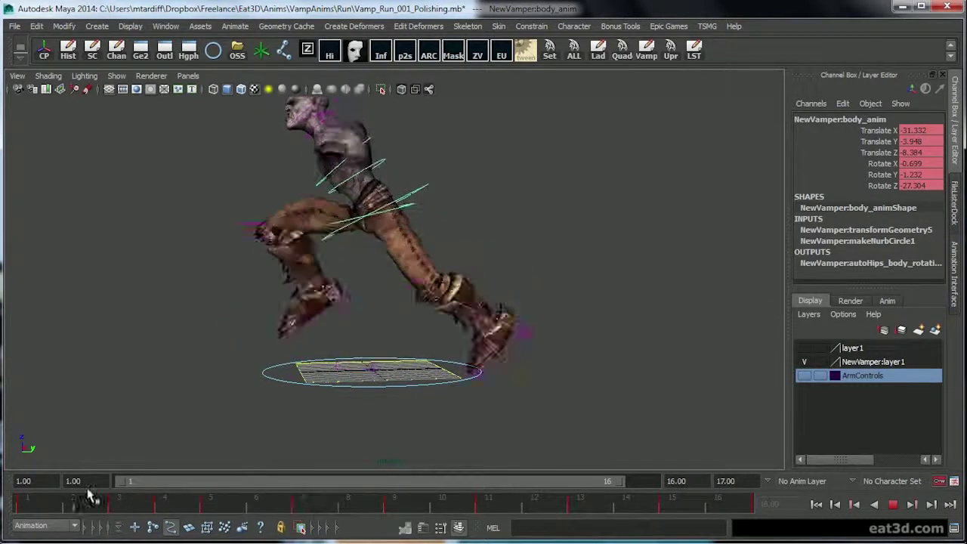
{"action": "key", "text": "alt+v"}
Select the hip control, play the run from the front and return to frame 1.
{"action": "left_click_drag", "start_coordinate": [377, 363], "coordinate": [441, 218], "text": "alt"}
{"action": "left_click", "coordinate": [408, 188]}
{"action": "left_click_drag", "start_coordinate": [408, 188], "coordinate": [385, 368], "text": "alt"}
{"action": "key", "text": "alt+v"}
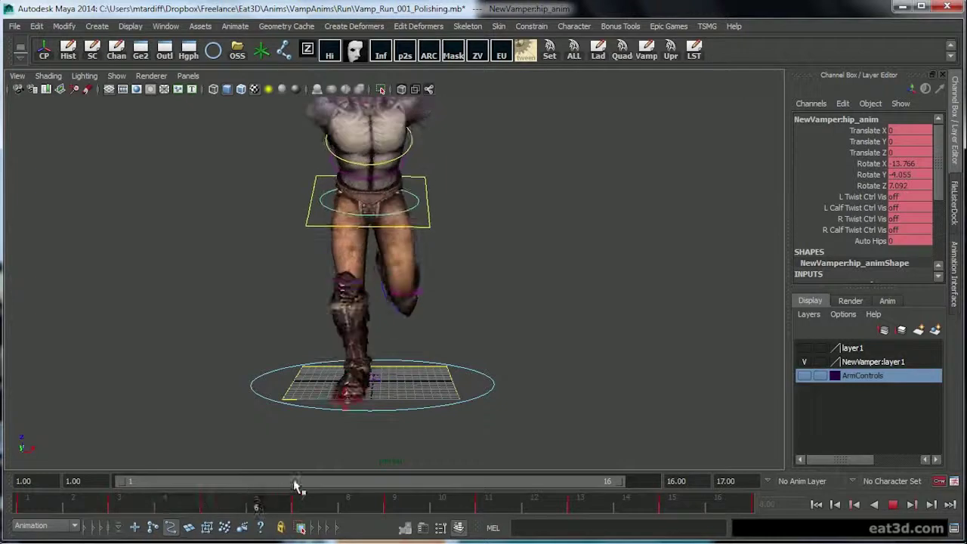
{"action": "left_click", "coordinate": [46, 497]}
Display the hip control's animation curves in the Graph Editor and isolate Rotate X, Rotate Y and Rotate Z.
{"action": "key", "text": "space"}
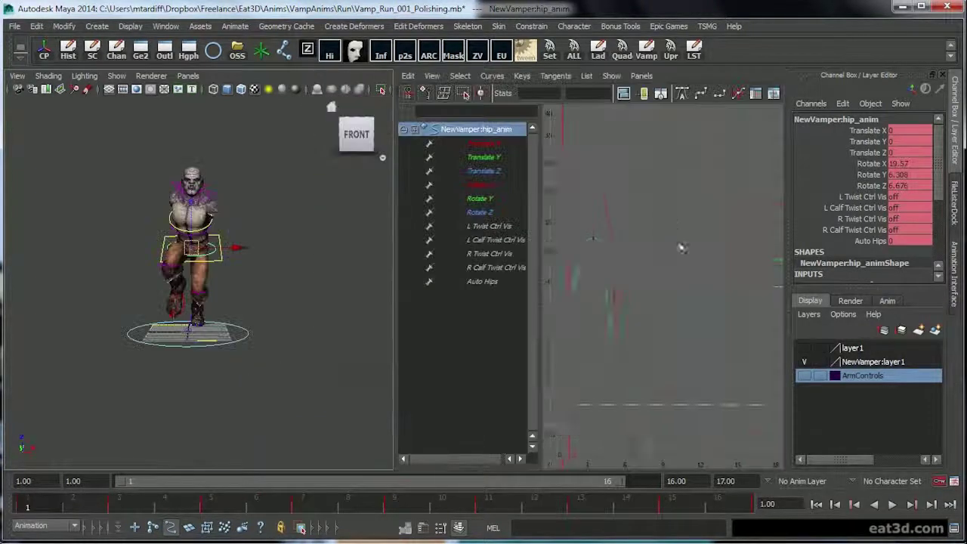
{"action": "key", "text": "a"}
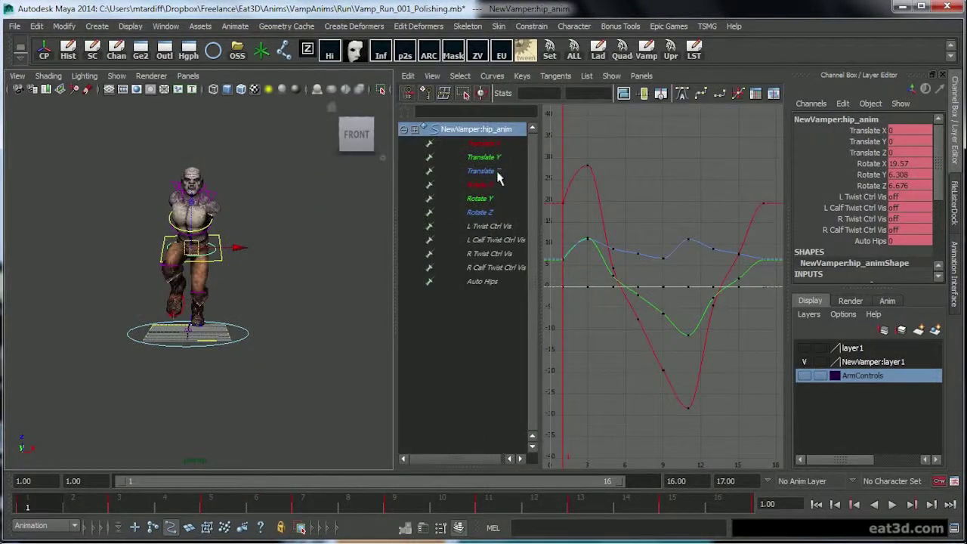
{"action": "left_click_drag", "start_coordinate": [499, 184], "coordinate": [502, 215]}
{"action": "middle_click_drag", "start_coordinate": [654, 282], "coordinate": [655, 265], "text": "alt"}
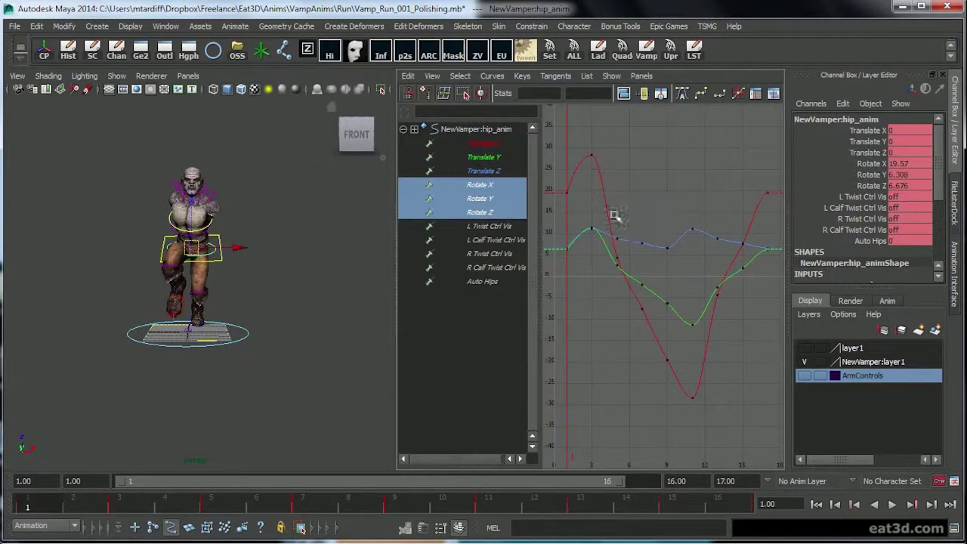
{"action": "middle_click_drag", "start_coordinate": [670, 220], "coordinate": [648, 219], "text": "alt"}
{"action": "scroll", "coordinate": [647, 235], "scroll_direction": "down", "scroll_amount": 3}
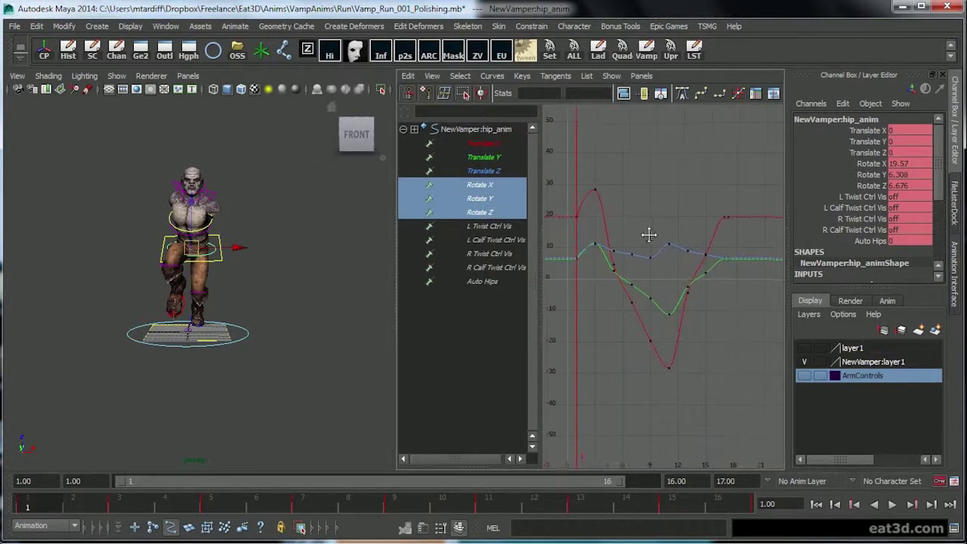
{"action": "scroll", "coordinate": [627, 225], "scroll_direction": "up", "scroll_amount": 3}
{"action": "mouse_move", "coordinate": [583, 209]}
{"action": "middle_mouse_down", "text": "alt"}
{"action": "mouse_move", "coordinate": [598, 220]}
{"action": "mouse_move", "coordinate": [597, 198]}
{"action": "middle_mouse_up", "text": "alt"}
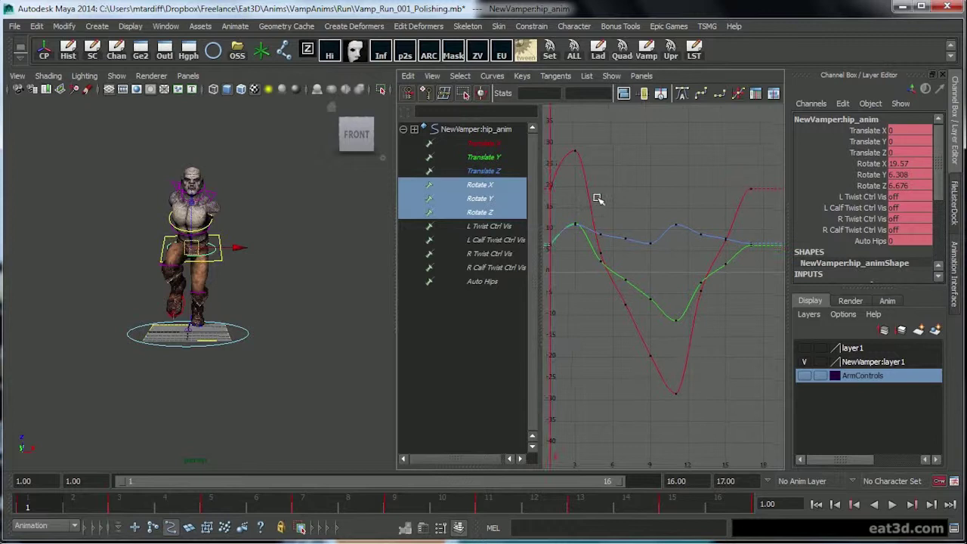
Try to flatten the hip's rotation curves by deleting all rotation keys between the first and last frames.
{"action": "left_click_drag", "start_coordinate": [573, 181], "coordinate": [728, 366]}
{"action": "key", "text": "Delete"}
{"action": "middle_click_drag", "start_coordinate": [702, 229], "coordinate": [706, 229], "text": "alt"}
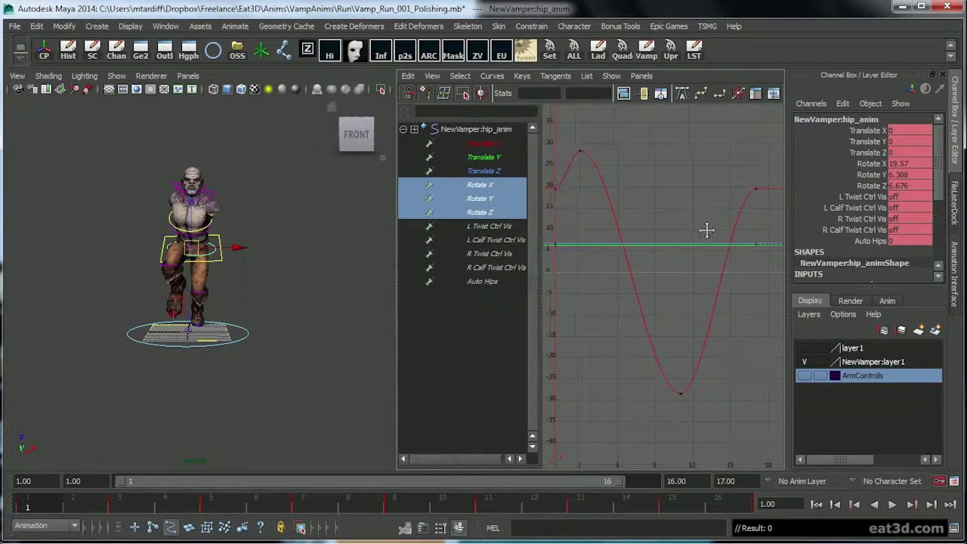
{"action": "scroll", "coordinate": [703, 236], "scroll_direction": "down", "scroll_amount": 3}
{"action": "left_click_drag", "start_coordinate": [637, 337], "coordinate": [703, 395]}
{"action": "key", "text": "Delete"}
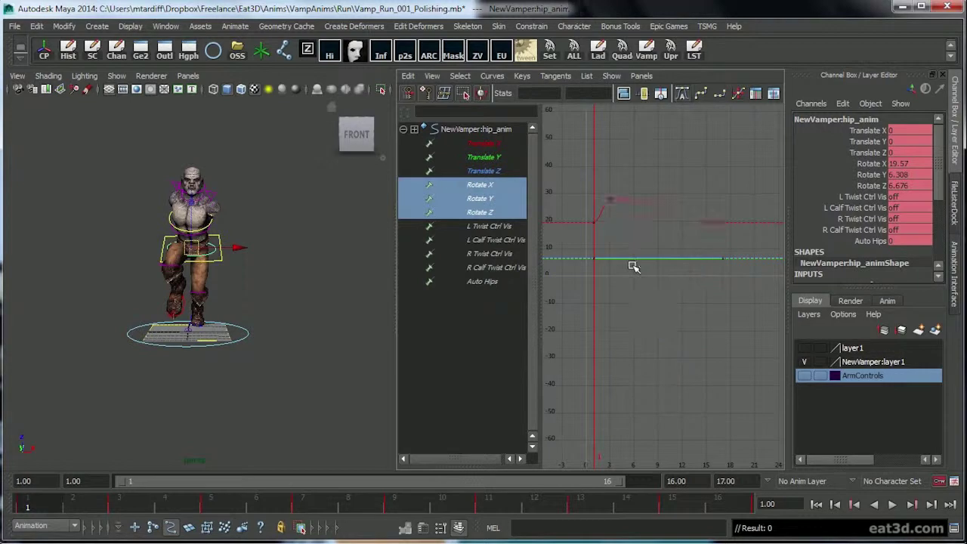
{"action": "left_click_drag", "start_coordinate": [629, 210], "coordinate": [600, 183]}
{"action": "key", "text": "Delete"}
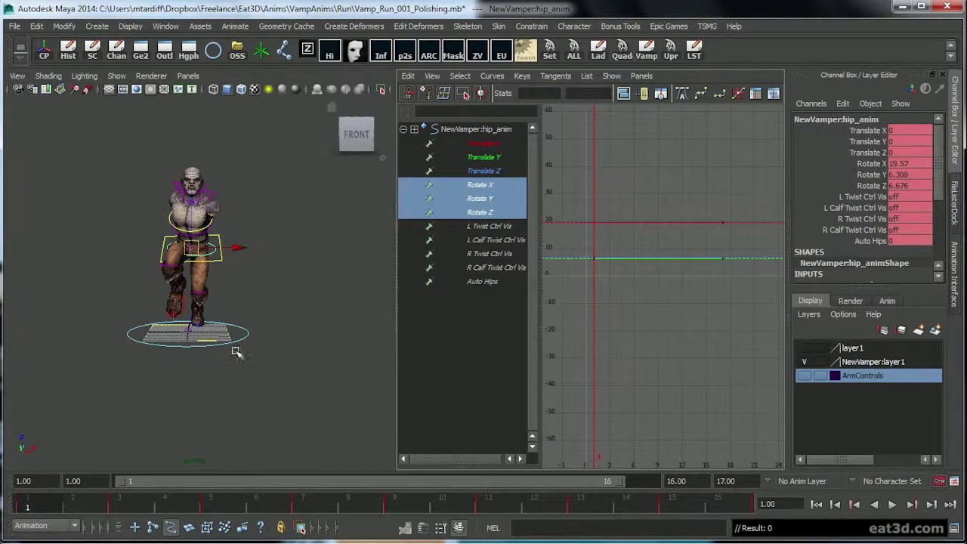
Try to clear the hip control's remaining timeline keys on frames 2 to 7 and 11 to 15.
{"action": "left_click_drag", "start_coordinate": [89, 511], "coordinate": [677, 511], "text": "shift"}
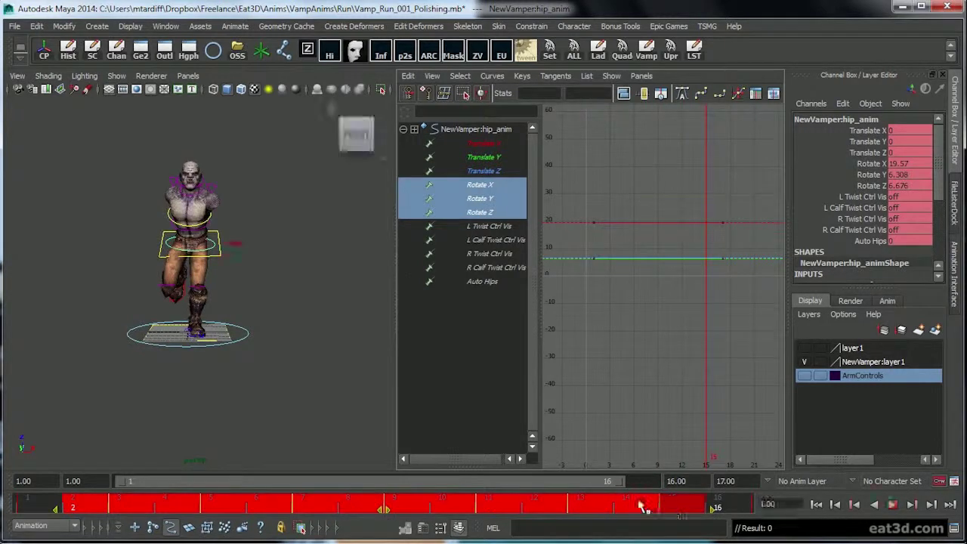
{"action": "left_click_drag", "start_coordinate": [75, 510], "coordinate": [344, 510], "text": "shift"}
{"action": "right_click", "coordinate": [293, 508]}
{"action": "left_click", "coordinate": [352, 349]}
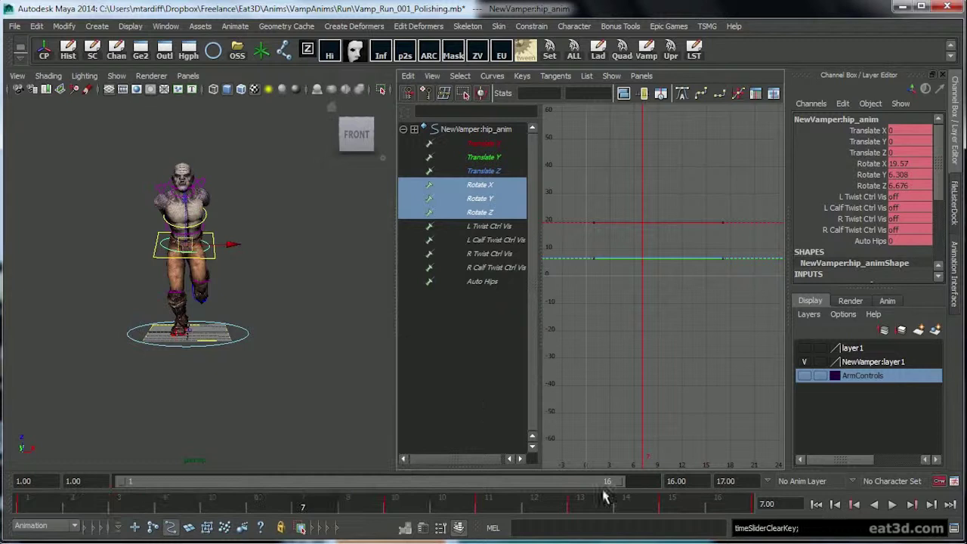
{"action": "left_click_drag", "start_coordinate": [490, 505], "coordinate": [672, 508], "text": "shift"}
{"action": "right_click", "coordinate": [673, 508]}
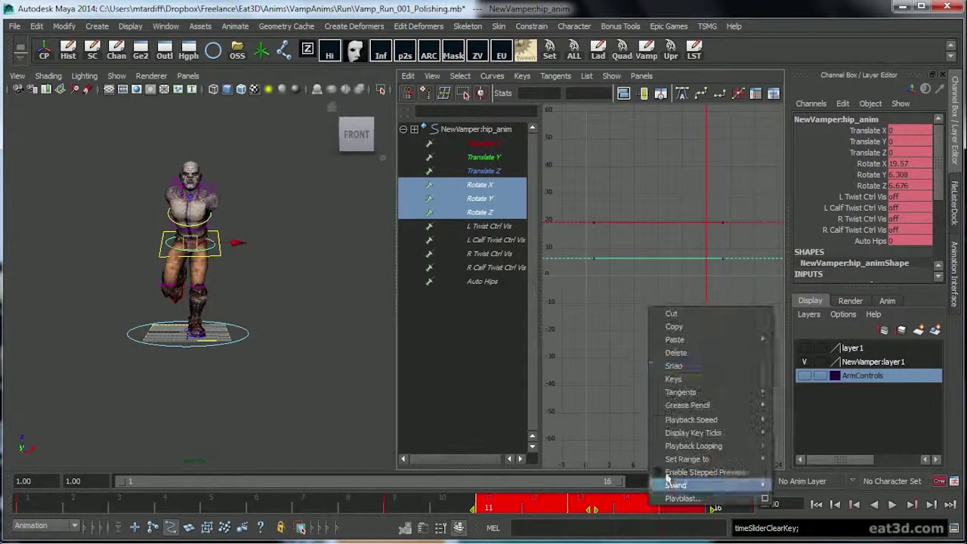
{"action": "left_click", "coordinate": [699, 358]}
Try to rotate the hips by hand at frame 9 into the opposite of the first pose.
{"action": "left_click", "coordinate": [407, 509]}
{"action": "right_click_drag", "start_coordinate": [216, 379], "coordinate": [292, 309], "text": "alt"}
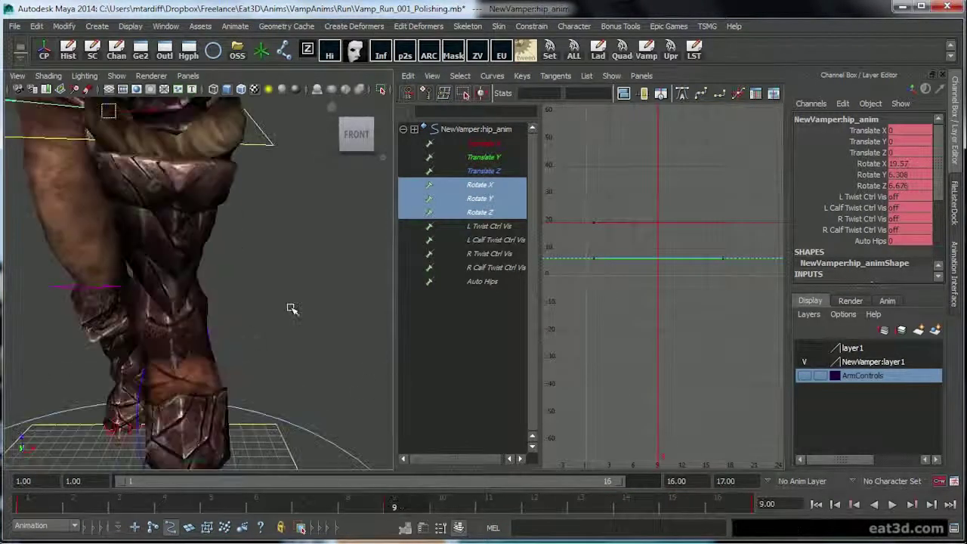
{"action": "left_click_drag", "start_coordinate": [293, 309], "coordinate": [317, 290], "text": "alt"}
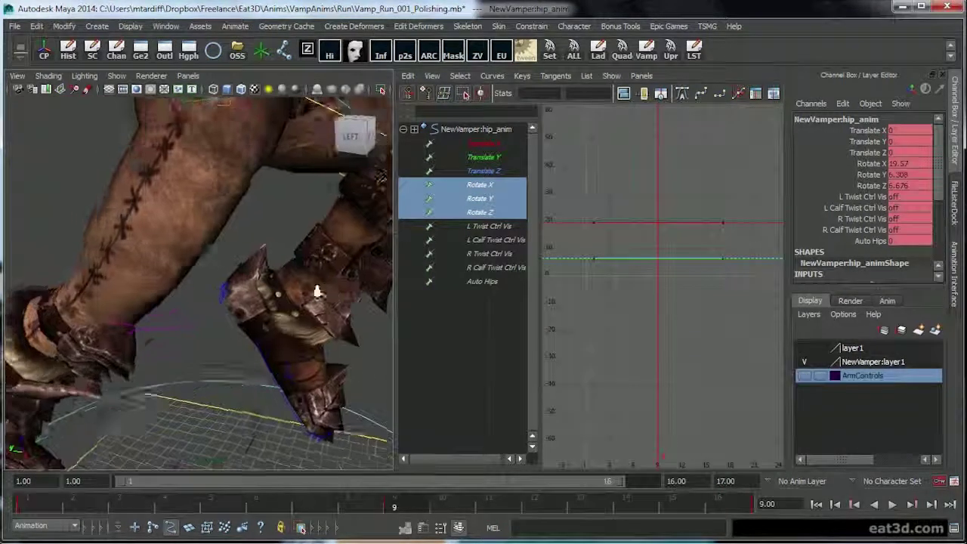
{"action": "right_click_drag", "start_coordinate": [317, 289], "coordinate": [262, 314], "text": "alt"}
{"action": "left_click_drag", "start_coordinate": [262, 314], "coordinate": [177, 239], "text": "alt"}
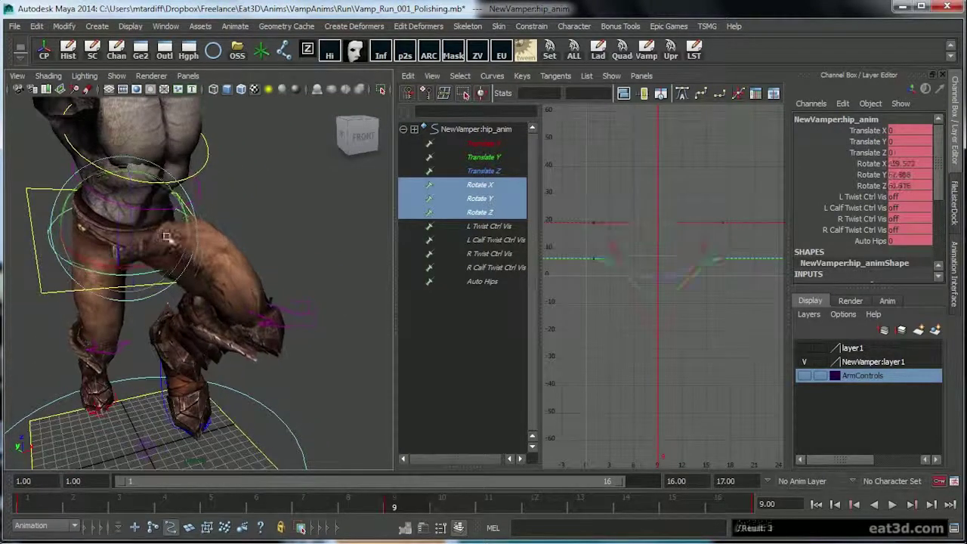
{"action": "right_click_drag", "start_coordinate": [177, 240], "coordinate": [162, 224], "text": "alt"}
{"action": "mouse_move", "coordinate": [161, 225]}
{"action": "left_mouse_down", "text": "alt"}
{"action": "mouse_move", "coordinate": [185, 210]}
{"action": "mouse_move", "coordinate": [169, 209]}
{"action": "mouse_move", "coordinate": [171, 218]}
{"action": "left_mouse_up", "text": "alt"}
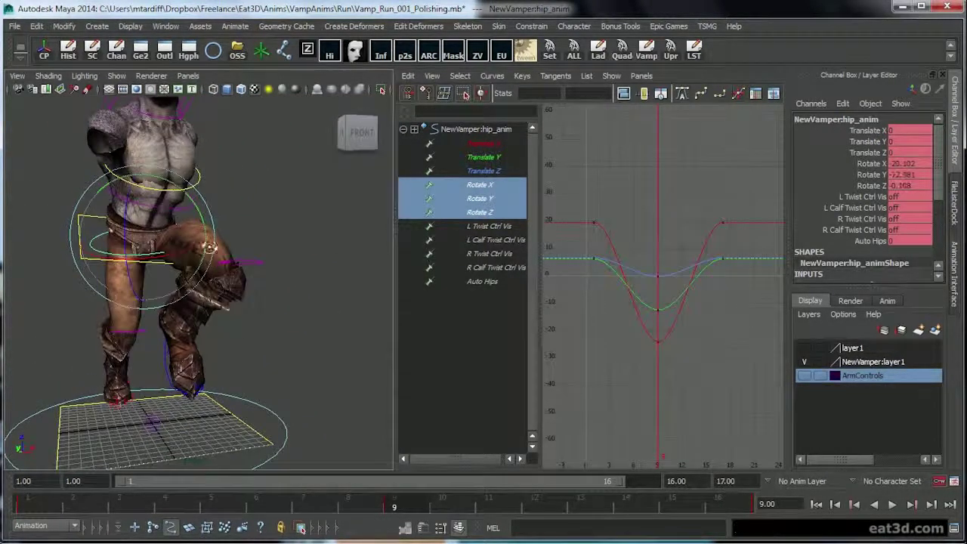
{"action": "left_click_drag", "start_coordinate": [209, 253], "coordinate": [250, 261]}
{"action": "left_click_drag", "start_coordinate": [272, 291], "coordinate": [312, 309], "text": "alt"}
Undo the frame 9 hip rotation and the key deletions until the original hip curves are restored.
{"action": "key", "text": "ctrl+z"}
{"action": "key", "text": "ctrl+z"}
{"action": "key", "text": "ctrl+z"}
{"action": "key", "text": "ctrl+z"}
{"action": "key", "text": "ctrl+z"}
{"action": "key", "text": "ctrl+z"}
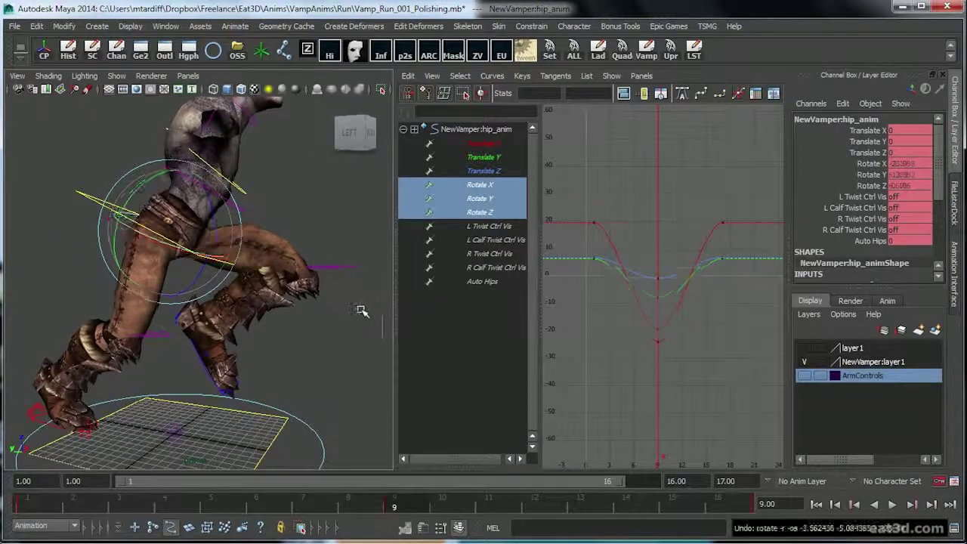
{"action": "key", "text": "ctrl+z"}
{"action": "key", "text": "ctrl+z"}
{"action": "key", "text": "ctrl+z"}
{"action": "key", "text": "ctrl+z"}
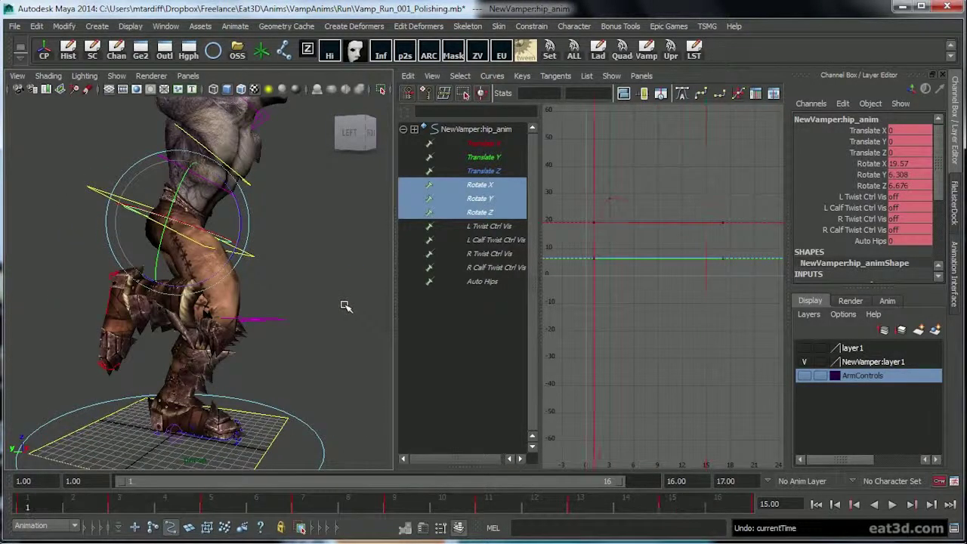
{"action": "key", "text": "ctrl+z"}
{"action": "key", "text": "ctrl+z"}
{"action": "key", "text": "ctrl+z"}
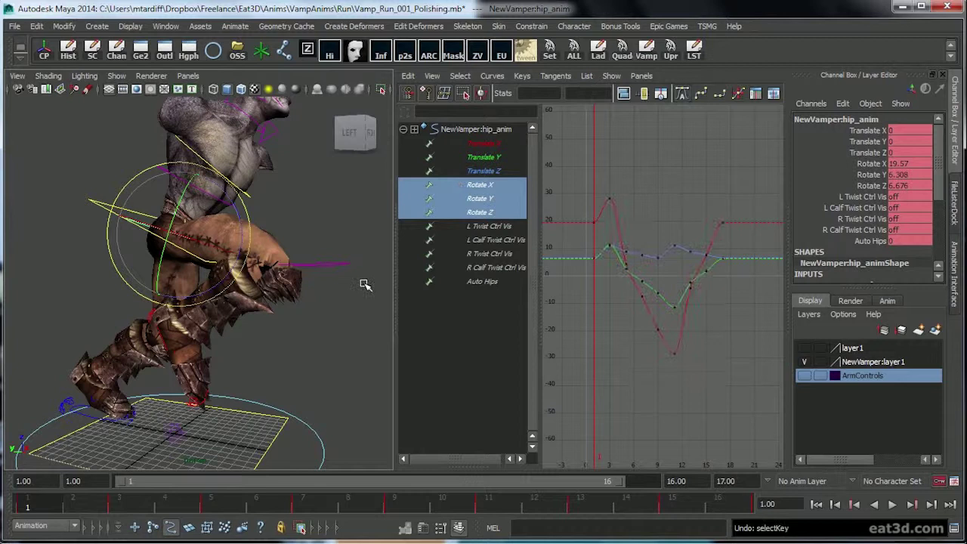
Delete the hip control's in-between keys on both sides of frame 9, keeping only frames 1, 9 and 17.
{"action": "left_click_drag", "start_coordinate": [91, 509], "coordinate": [309, 509], "text": "shift"}
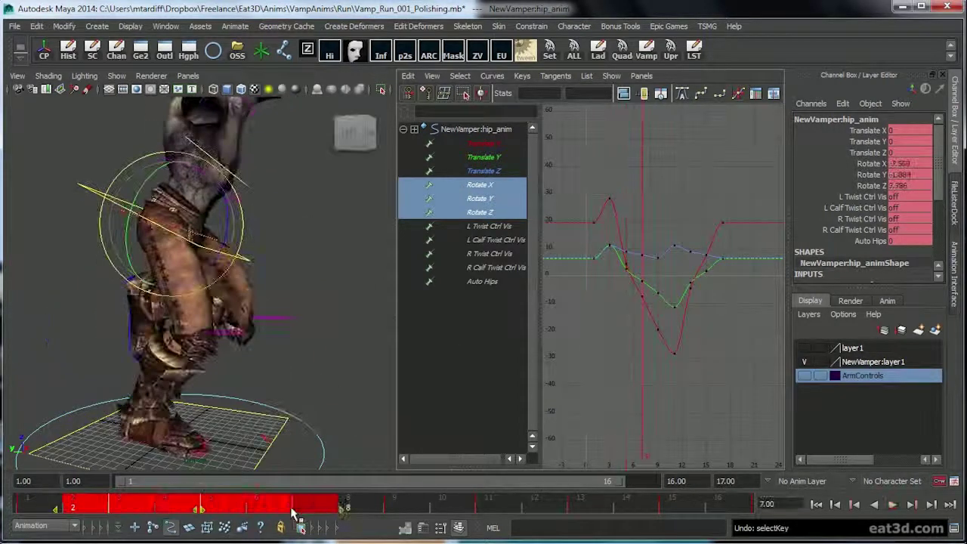
{"action": "right_click", "coordinate": [293, 511]}
{"action": "left_click", "coordinate": [336, 358]}
{"action": "left_click_drag", "start_coordinate": [432, 507], "coordinate": [712, 508], "text": "shift"}
{"action": "right_click_drag", "start_coordinate": [712, 508], "coordinate": [743, 354]}
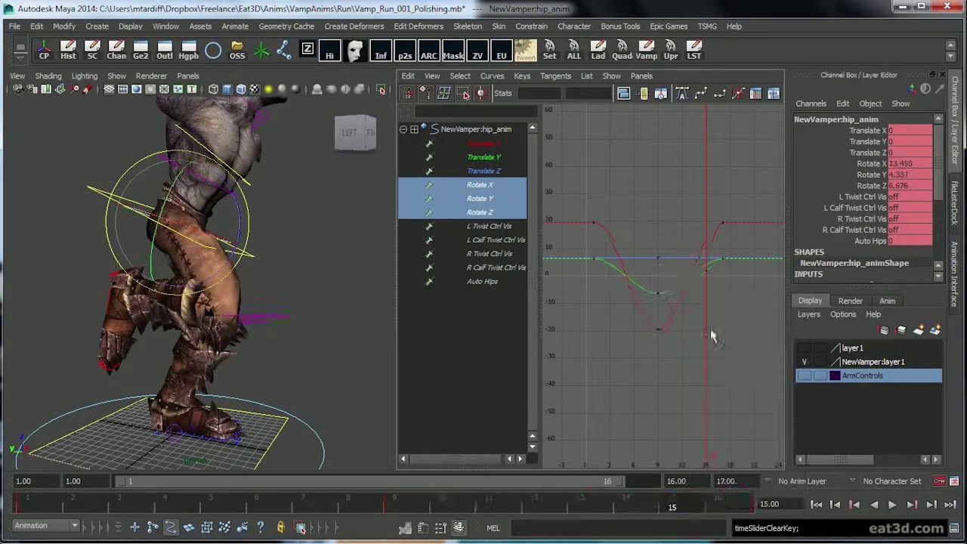
Examine the simplified hip rotation from the front through the run cycle, stopping at frame 9.
{"action": "left_click_drag", "start_coordinate": [257, 309], "coordinate": [199, 348], "text": "alt"}
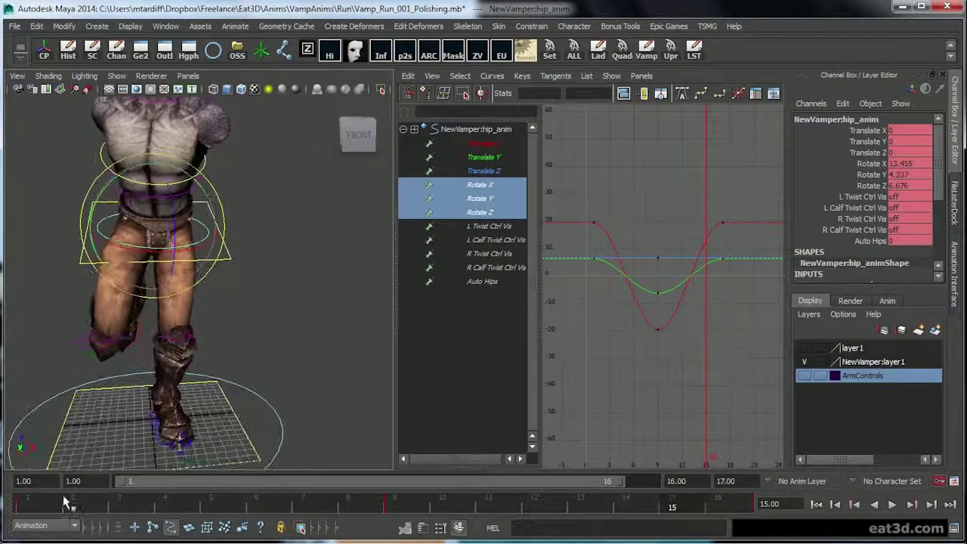
{"action": "left_click", "coordinate": [31, 500]}
{"action": "key", "text": "alt+v"}
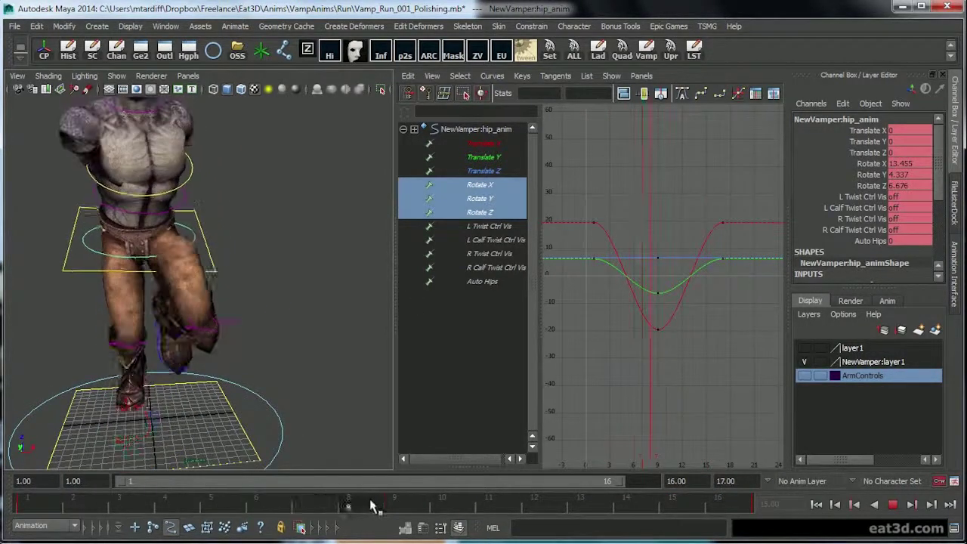
{"action": "key", "text": "alt+v"}
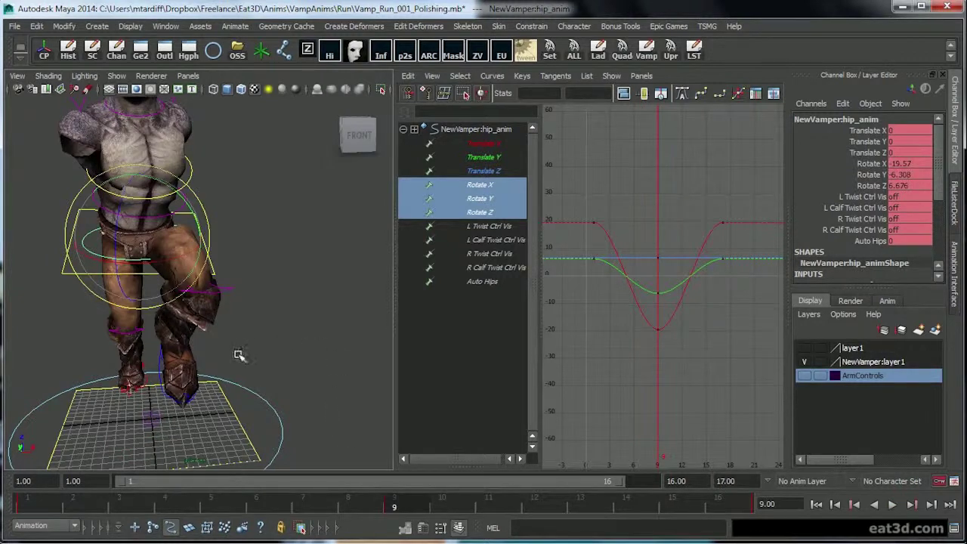
{"action": "left_click_drag", "start_coordinate": [239, 354], "coordinate": [269, 296], "text": "alt"}
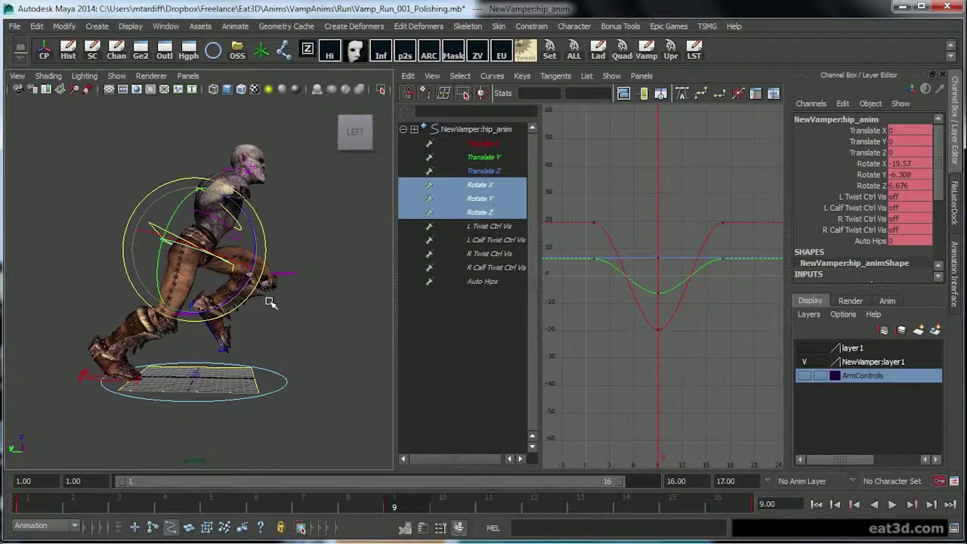
Inspect the body and hip controls from several angles, then play the run with the hip control selected.
{"action": "left_click_drag", "start_coordinate": [267, 229], "coordinate": [313, 301], "text": "alt"}
{"action": "left_click", "coordinate": [129, 224]}
{"action": "left_click_drag", "start_coordinate": [261, 225], "coordinate": [125, 235], "text": "alt"}
{"action": "left_click_drag", "start_coordinate": [246, 242], "coordinate": [291, 251], "text": "alt"}
{"action": "right_click_drag", "start_coordinate": [285, 249], "coordinate": [302, 248], "text": "alt"}
{"action": "left_click", "coordinate": [144, 243]}
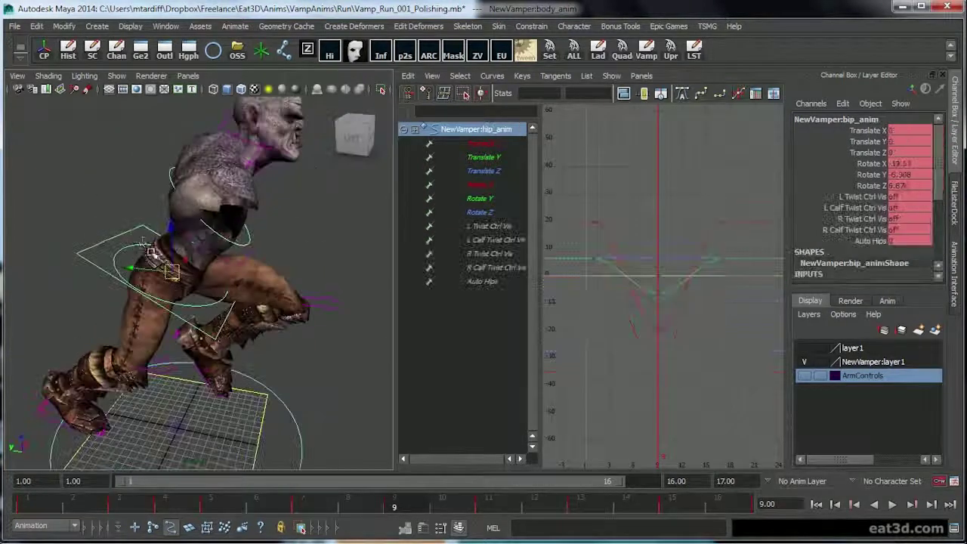
{"action": "mouse_move", "coordinate": [143, 242]}
{"action": "left_mouse_down", "text": "alt"}
{"action": "mouse_move", "coordinate": [305, 242]}
{"action": "mouse_move", "coordinate": [235, 358]}
{"action": "mouse_move", "coordinate": [257, 356]}
{"action": "mouse_move", "coordinate": [177, 380]}
{"action": "mouse_move", "coordinate": [198, 367]}
{"action": "mouse_move", "coordinate": [134, 449]}
{"action": "left_mouse_up", "text": "alt"}
{"action": "left_click_drag", "start_coordinate": [64, 465], "coordinate": [144, 476], "text": "alt"}
{"action": "key", "text": "alt+v"}
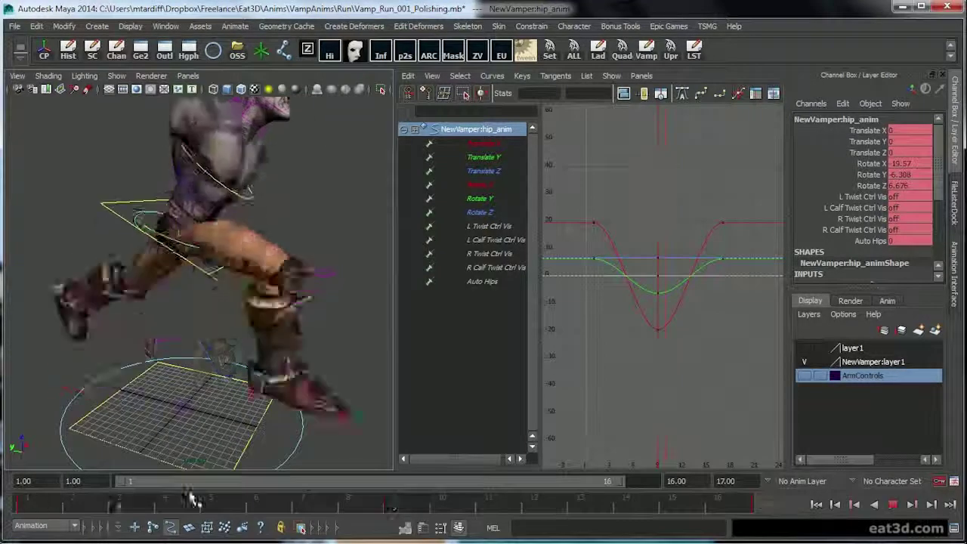
{"action": "left_click_drag", "start_coordinate": [214, 346], "coordinate": [139, 355], "text": "alt"}
Rotate the hip control at frame 5 to about 20 in X, -0.7 in Y and 2.3 in Z, and play the result.
{"action": "left_click_drag", "start_coordinate": [50, 507], "coordinate": [216, 504]}
{"action": "scroll", "coordinate": [245, 237], "scroll_direction": "up", "scroll_amount": 2}
{"action": "key", "text": "e"}
{"action": "left_click_drag", "start_coordinate": [224, 220], "coordinate": [143, 201], "text": "alt"}
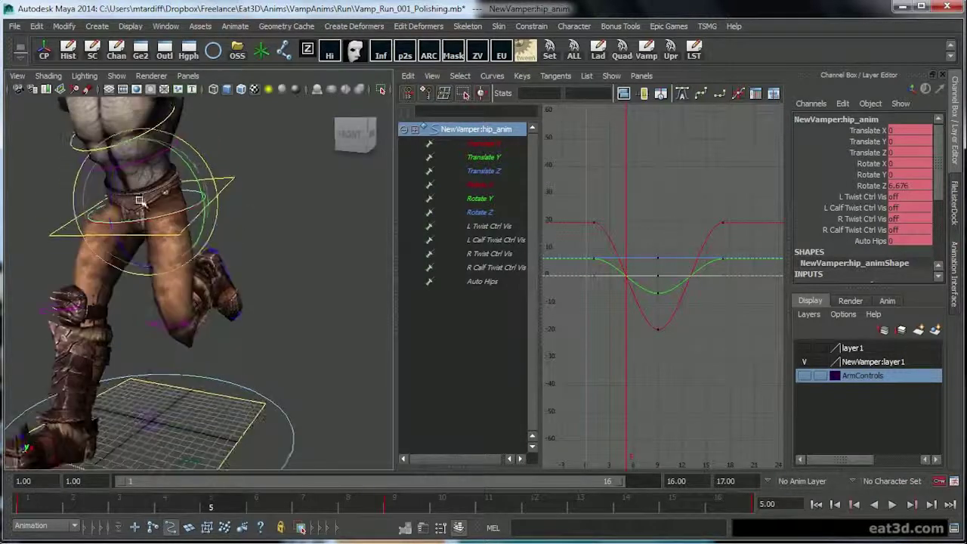
{"action": "left_click_drag", "start_coordinate": [195, 221], "coordinate": [254, 204]}
{"action": "key", "text": "alt+v"}
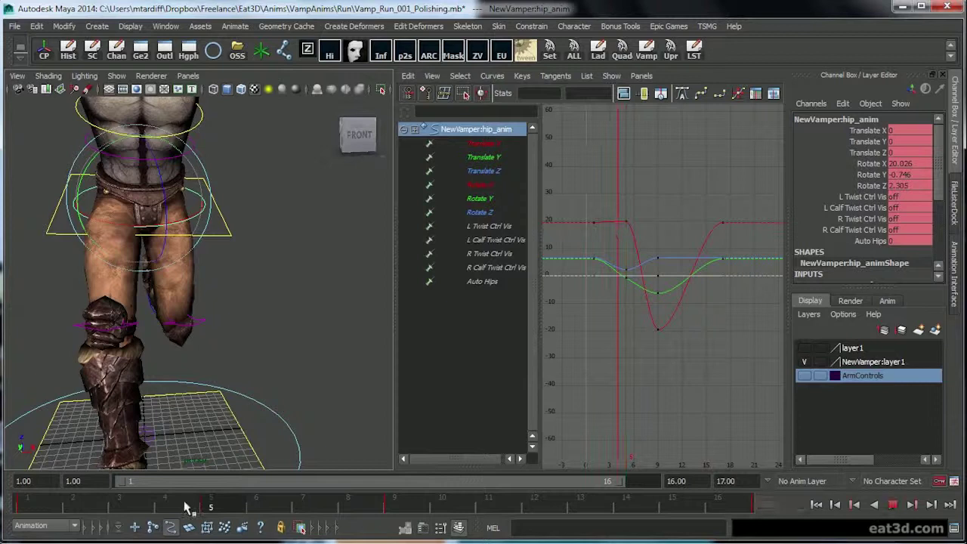
Rotate the hip control at frame 13 to about -14 in X, -3.7 in Y and 7.1 in Z, and review its motion.
{"action": "left_click_drag", "start_coordinate": [164, 515], "coordinate": [590, 516]}
{"action": "left_click_drag", "start_coordinate": [210, 236], "coordinate": [176, 209], "text": "alt"}
{"action": "left_click_drag", "start_coordinate": [155, 261], "coordinate": [248, 210], "text": "alt"}
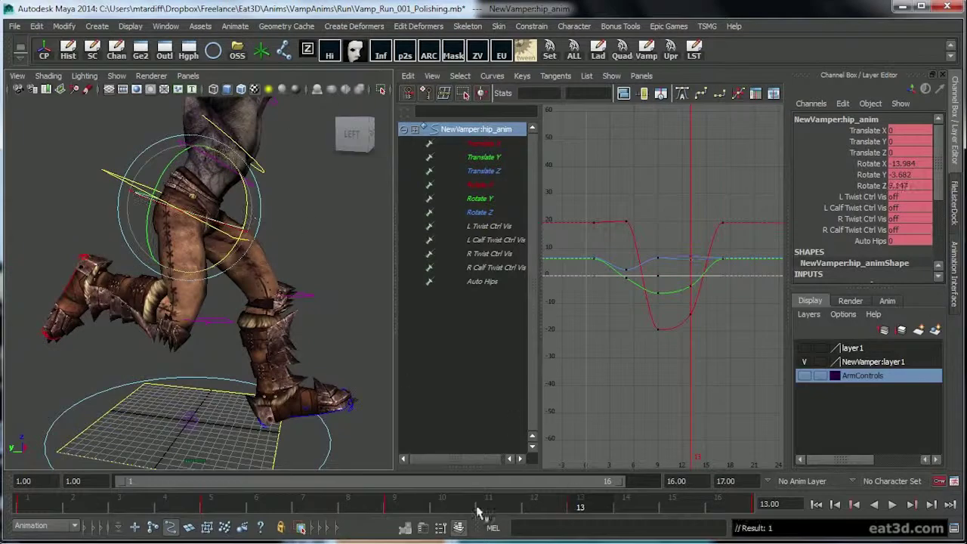
{"action": "left_click_drag", "start_coordinate": [47, 505], "coordinate": [837, 514]}
{"action": "left_click_drag", "start_coordinate": [264, 332], "coordinate": [155, 345], "text": "alt"}
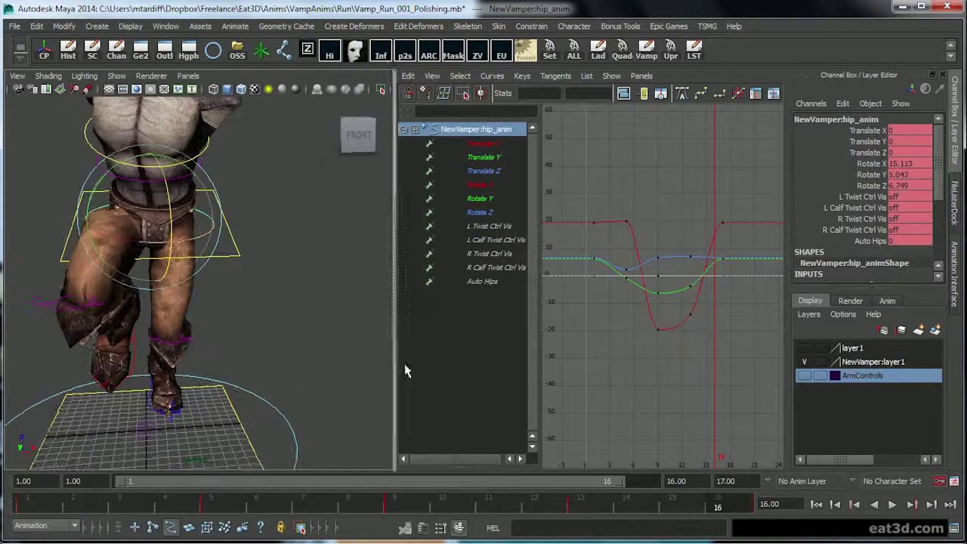
{"action": "left_click", "coordinate": [479, 185]}
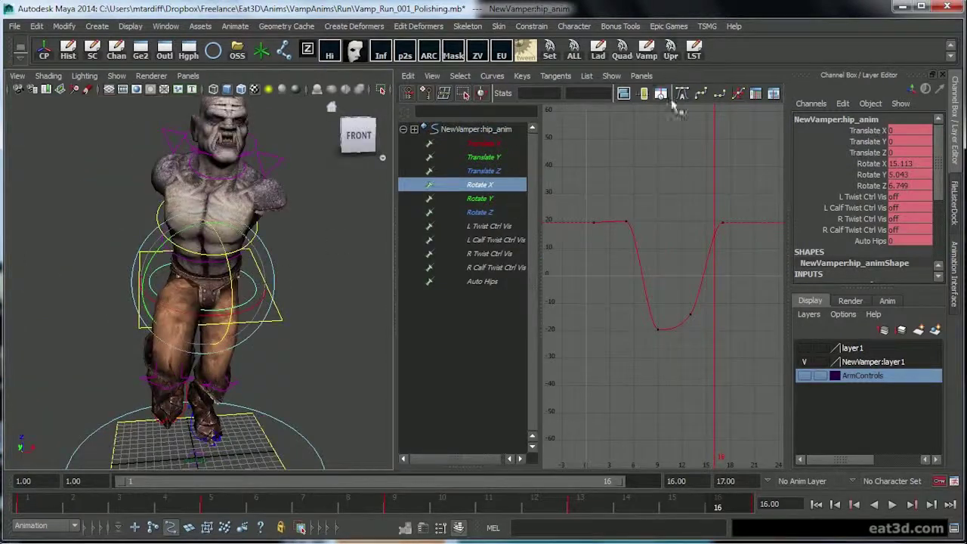
Set both the pre-infinity and post-infinity of all the vampire controls' animation curves to Cycle.
{"action": "left_click", "coordinate": [646, 53]}
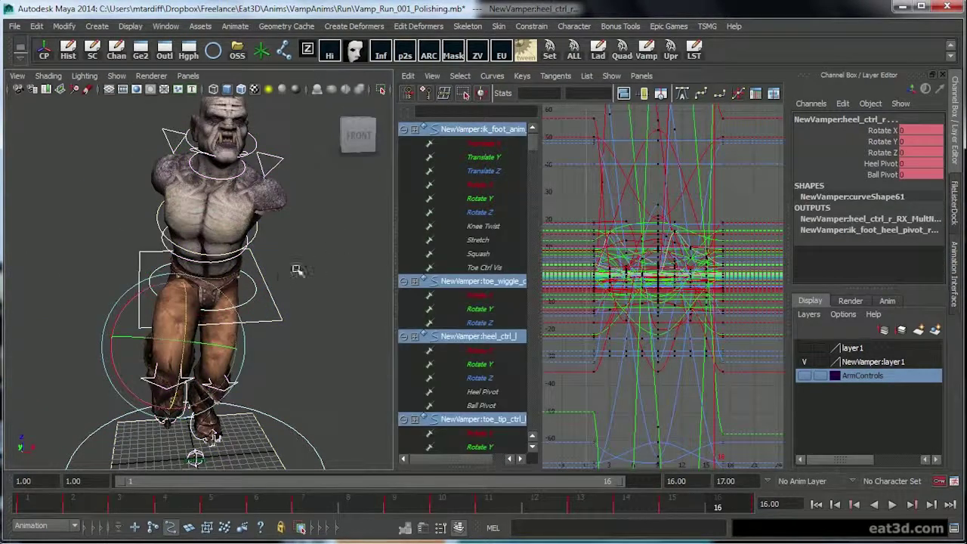
{"action": "key", "text": "space"}
{"action": "key", "text": "a"}
{"action": "right_click_drag", "start_coordinate": [654, 281], "coordinate": [550, 284], "text": "alt+shift"}
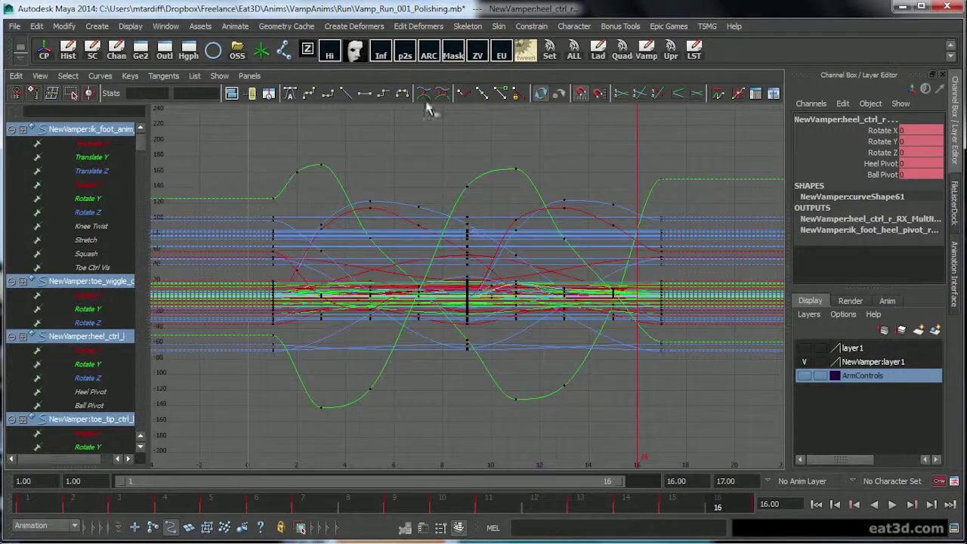
{"action": "left_click", "coordinate": [98, 76]}
{"action": "mouse_move", "coordinate": [121, 96]}
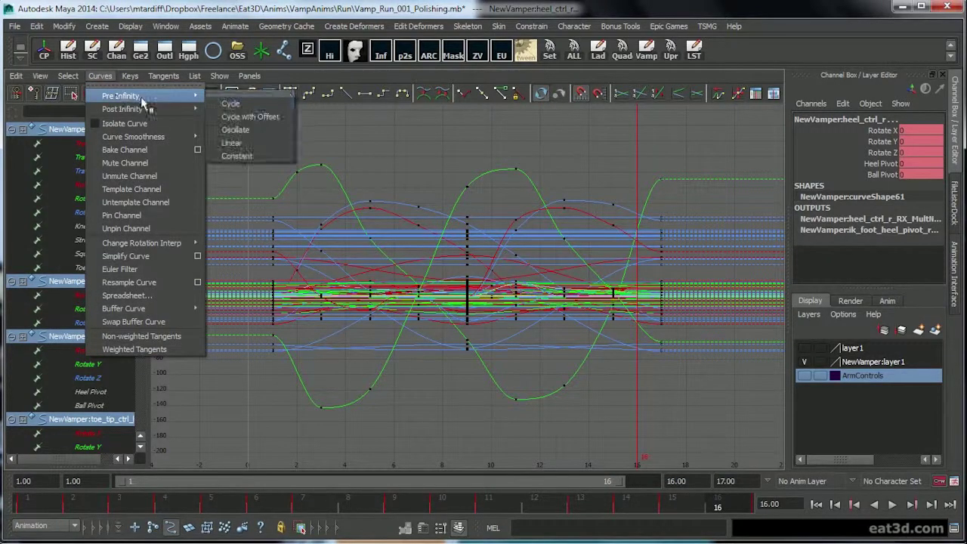
{"action": "left_click", "coordinate": [240, 101]}
{"action": "left_click", "coordinate": [100, 75]}
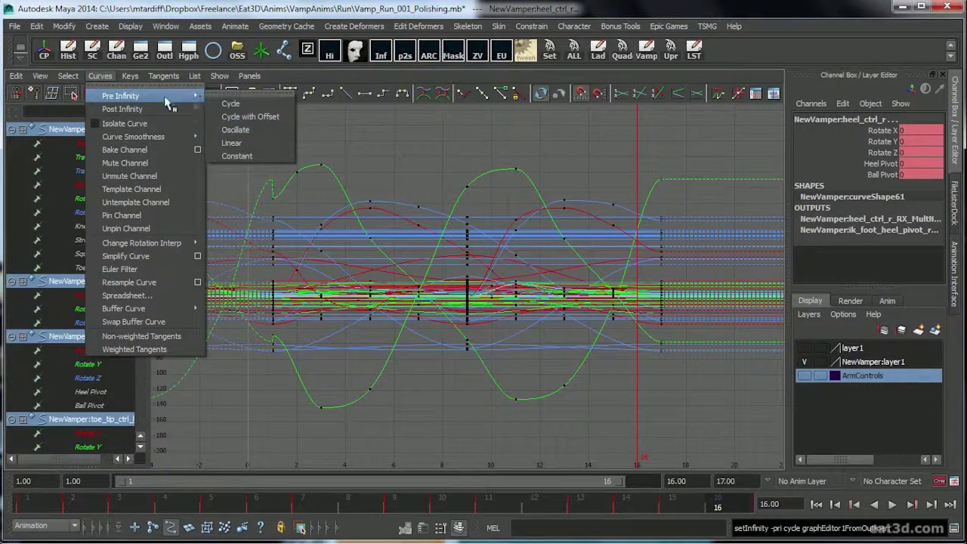
{"action": "mouse_move", "coordinate": [133, 109]}
{"action": "left_click", "coordinate": [248, 117]}
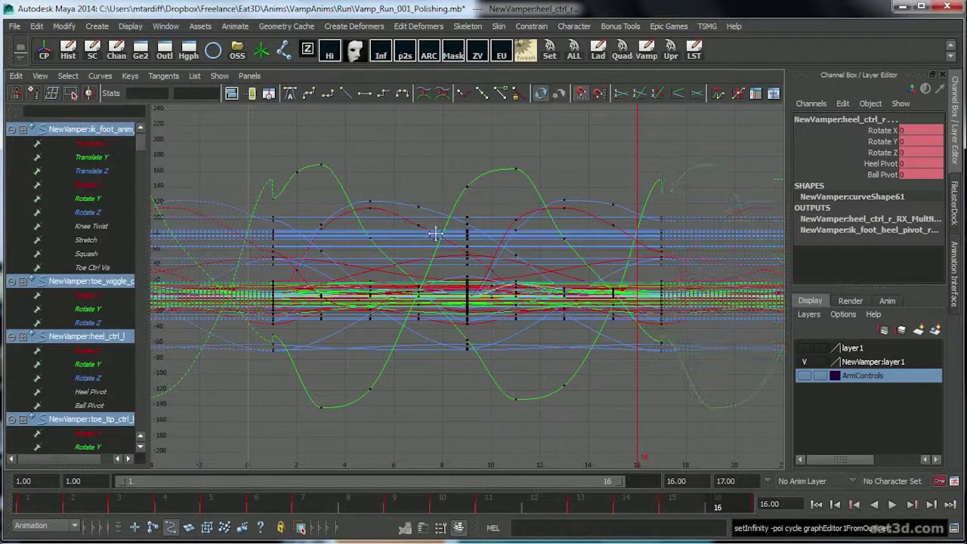
Toggle the display of the curves' infinity extensions off and back on.
{"action": "right_click_drag", "start_coordinate": [366, 244], "coordinate": [376, 250], "text": "alt"}
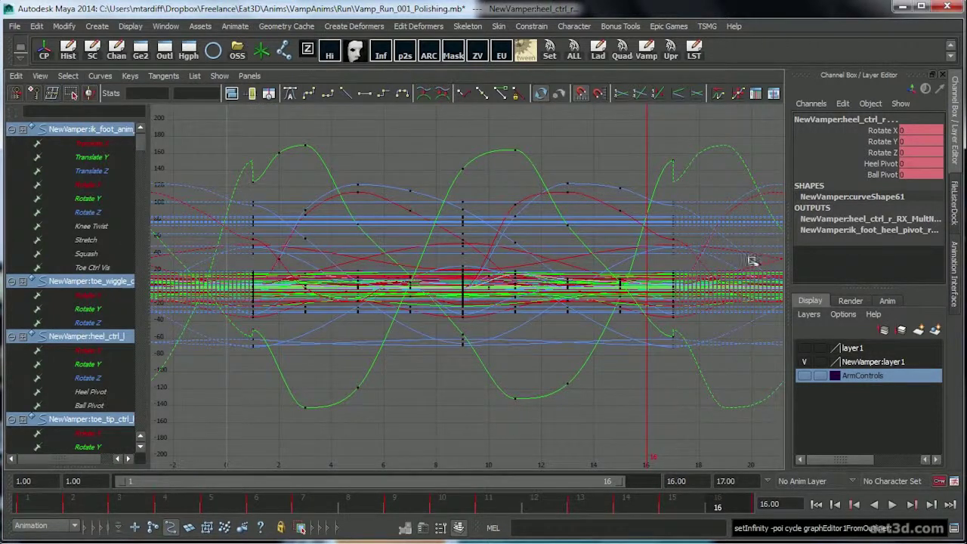
{"action": "left_click", "coordinate": [40, 76]}
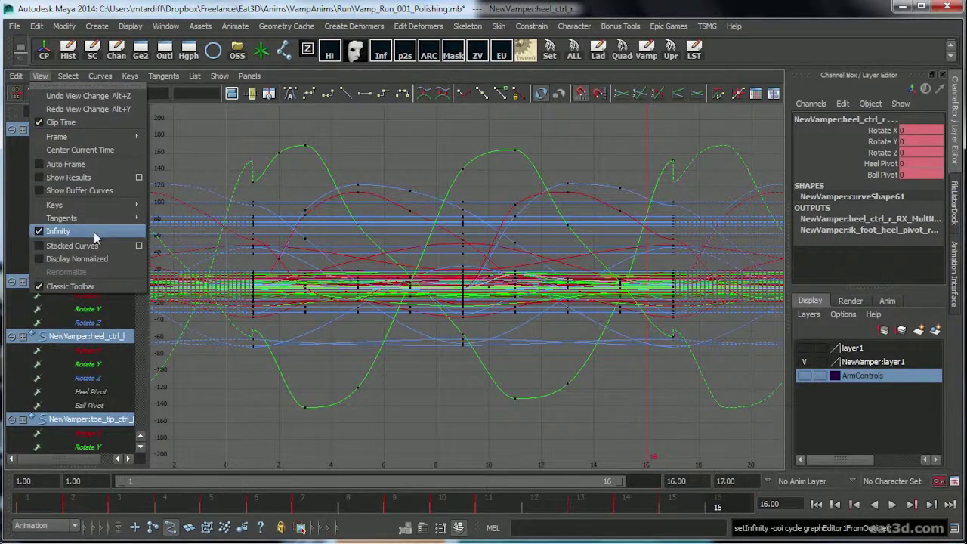
{"action": "left_click", "coordinate": [63, 232]}
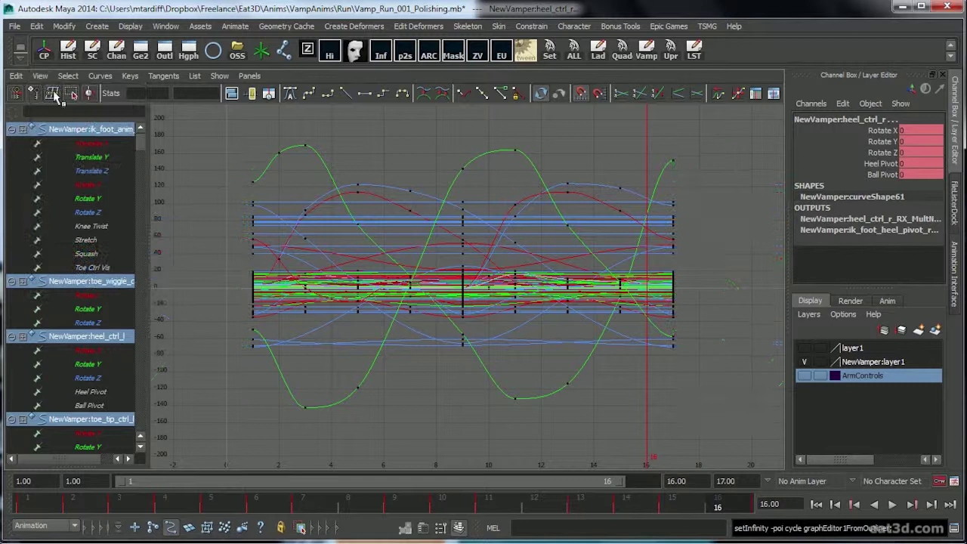
{"action": "left_click", "coordinate": [40, 75]}
{"action": "left_click", "coordinate": [64, 229]}
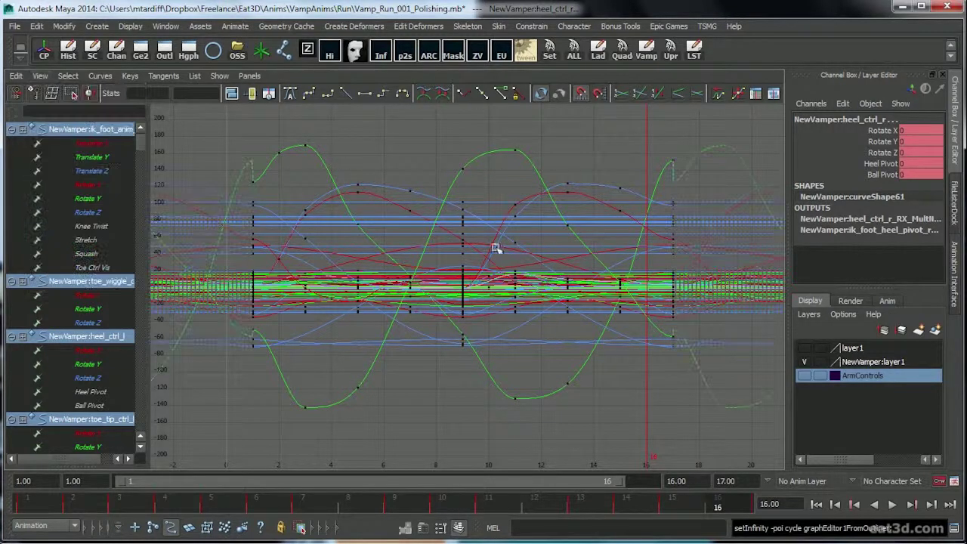
Examine how the cycled curves join at frames 1 and 17, checking the left foot's Translate Y key at frame 1.
{"action": "middle_click_drag", "start_coordinate": [523, 249], "coordinate": [499, 226], "text": "alt"}
{"action": "right_click_drag", "start_coordinate": [577, 254], "coordinate": [464, 259], "text": "alt"}
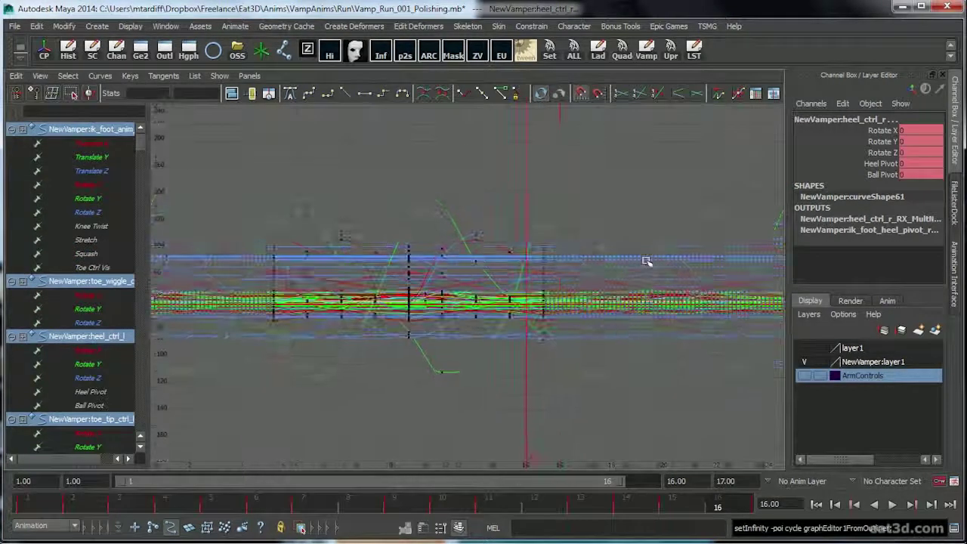
{"action": "middle_click_drag", "start_coordinate": [468, 254], "coordinate": [440, 260], "text": "alt"}
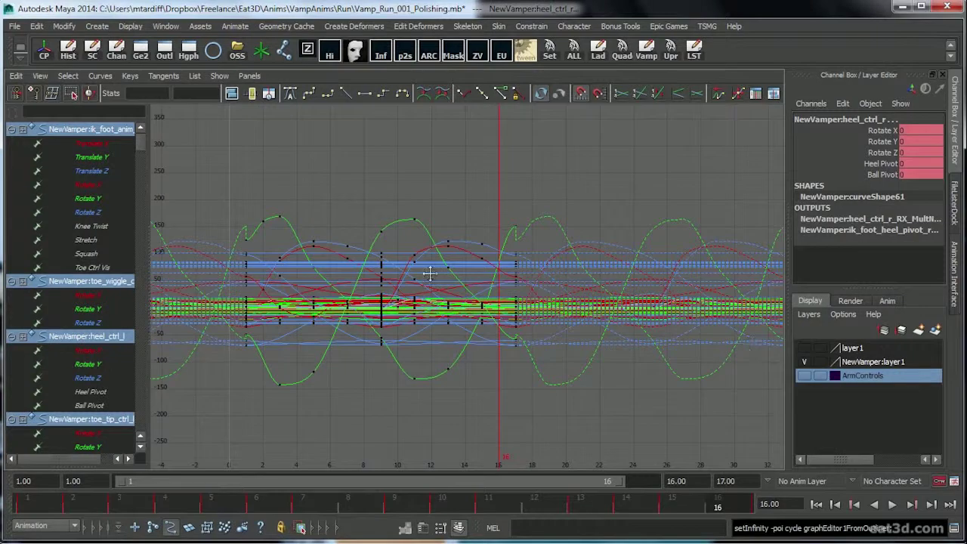
{"action": "right_click_drag", "start_coordinate": [369, 283], "coordinate": [441, 268], "text": "alt"}
{"action": "middle_click_drag", "start_coordinate": [350, 231], "coordinate": [448, 287], "text": "alt"}
{"action": "middle_click_drag", "start_coordinate": [277, 155], "coordinate": [409, 249], "text": "alt"}
{"action": "right_click_drag", "start_coordinate": [409, 248], "coordinate": [366, 232], "text": "alt"}
{"action": "left_click_drag", "start_coordinate": [303, 225], "coordinate": [331, 280]}
{"action": "middle_click_drag", "start_coordinate": [690, 295], "coordinate": [652, 279], "text": "alt"}
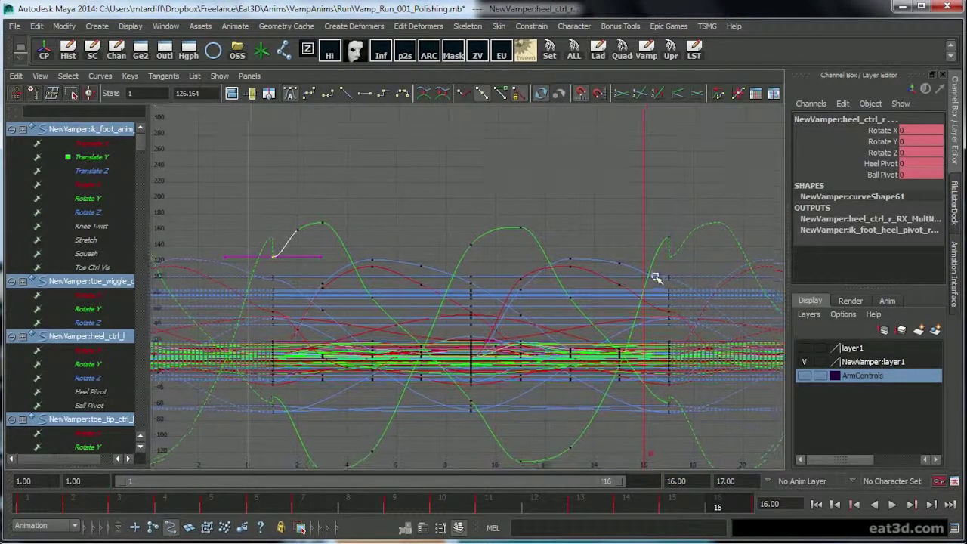
Extend the playback range to frame 17 and compare the character's poses at frames 1 and 17.
{"action": "key", "text": "space"}
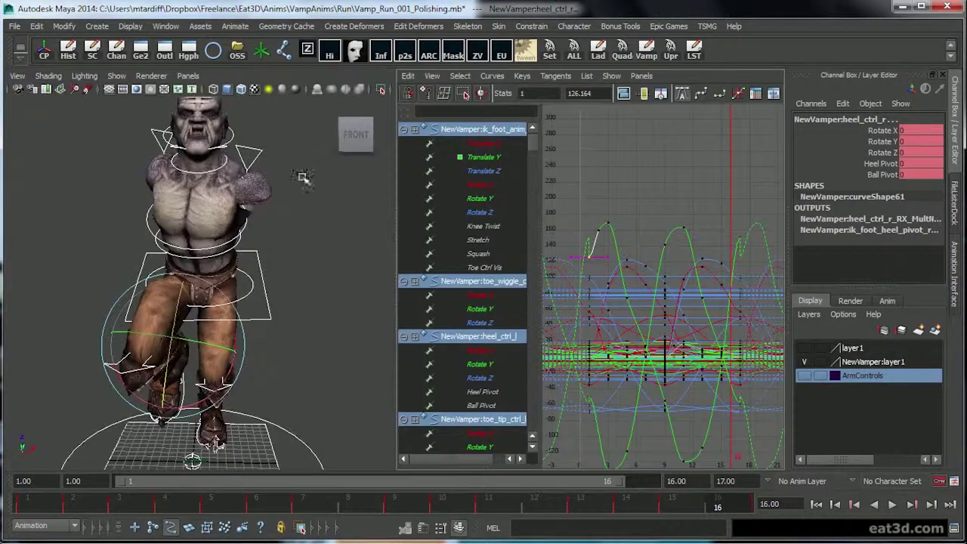
{"action": "left_click_drag", "start_coordinate": [315, 250], "coordinate": [198, 301], "text": "alt"}
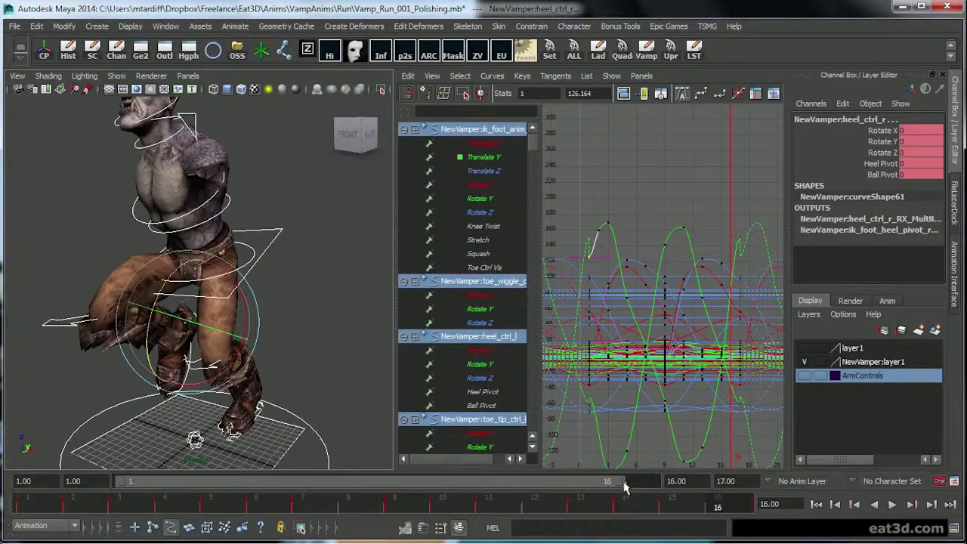
{"action": "left_click_drag", "start_coordinate": [627, 488], "coordinate": [667, 489]}
{"action": "left_click", "coordinate": [54, 508]}
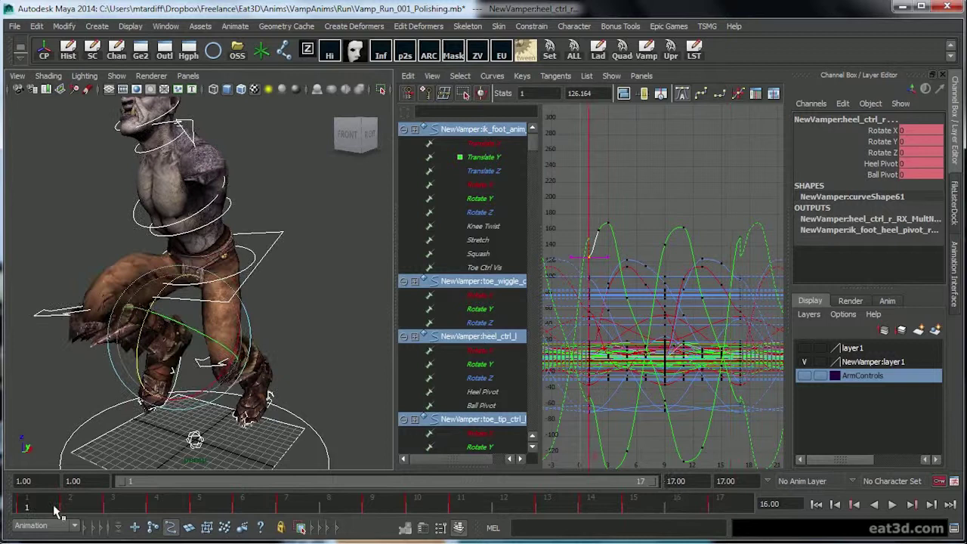
{"action": "left_click", "coordinate": [731, 508]}
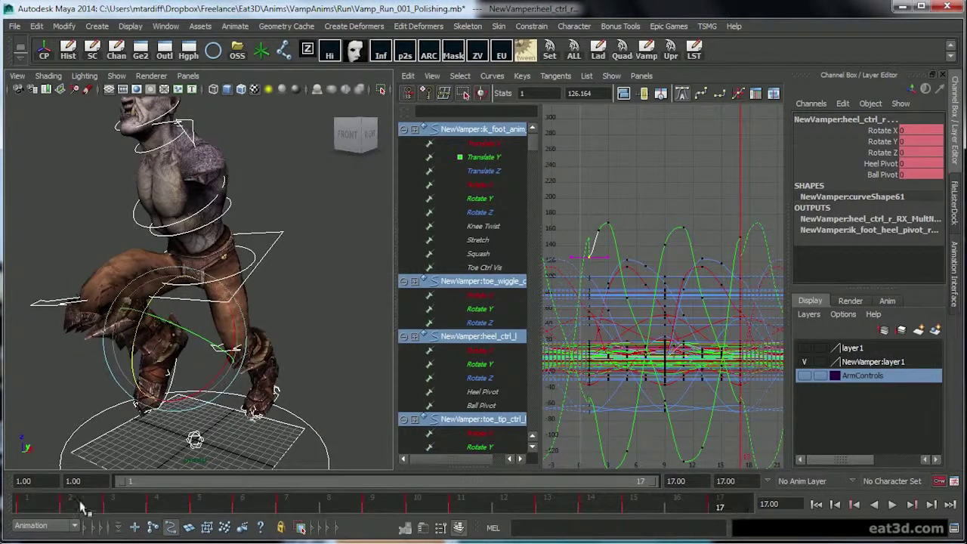
{"action": "left_click", "coordinate": [38, 502]}
Key the frame 1 pose of all controls at frame 17 so the cycle's start and end match.
{"action": "left_click_drag", "start_coordinate": [219, 378], "coordinate": [143, 351], "text": "alt"}
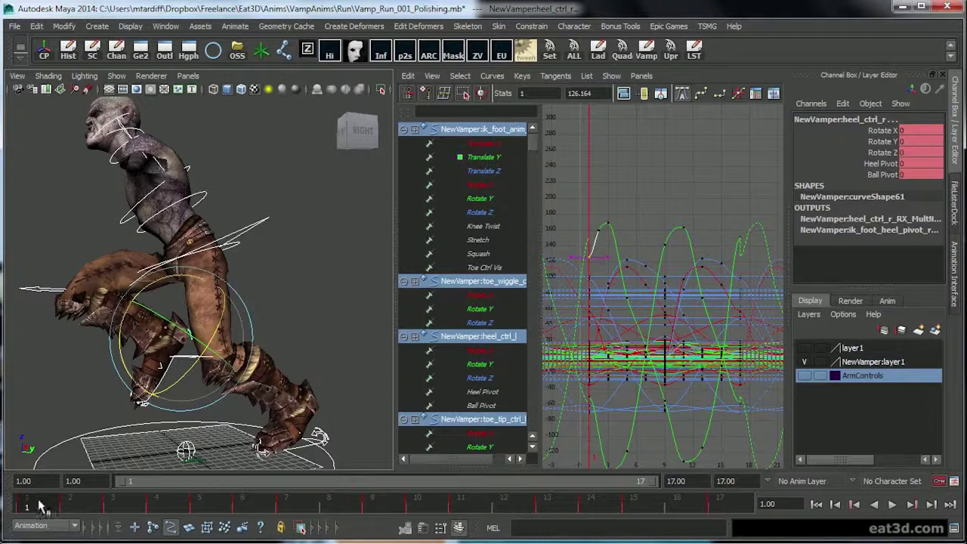
{"action": "middle_click_drag", "start_coordinate": [292, 424], "coordinate": [253, 425], "text": "alt"}
{"action": "right_click_drag", "start_coordinate": [253, 424], "coordinate": [9, 453], "text": "alt"}
{"action": "left_click_drag", "start_coordinate": [359, 431], "coordinate": [339, 426], "text": "alt"}
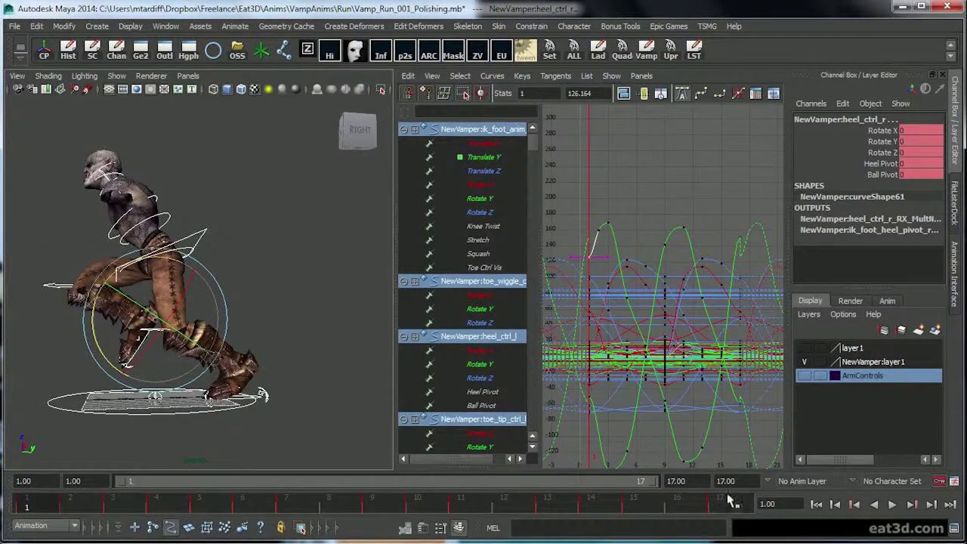
{"action": "left_click", "coordinate": [732, 505]}
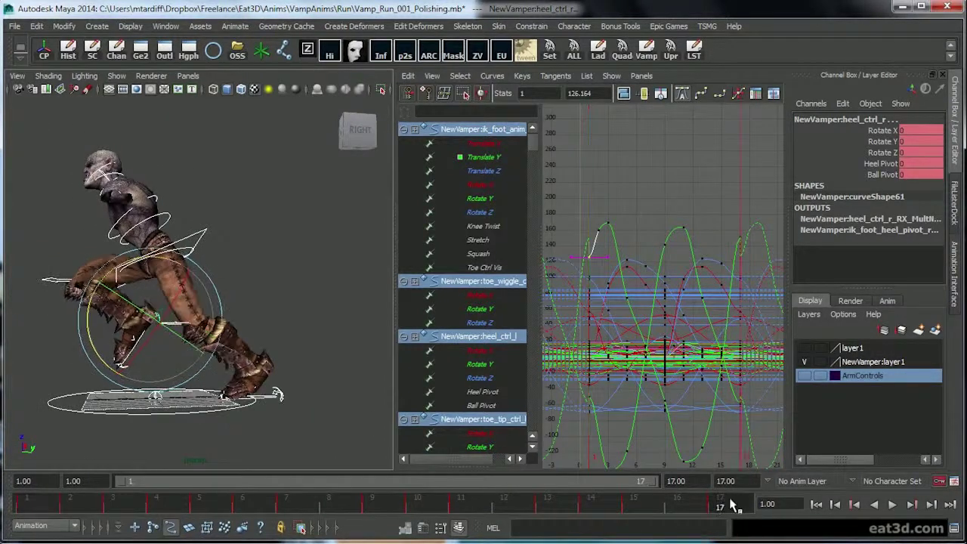
{"action": "left_click", "coordinate": [47, 505]}
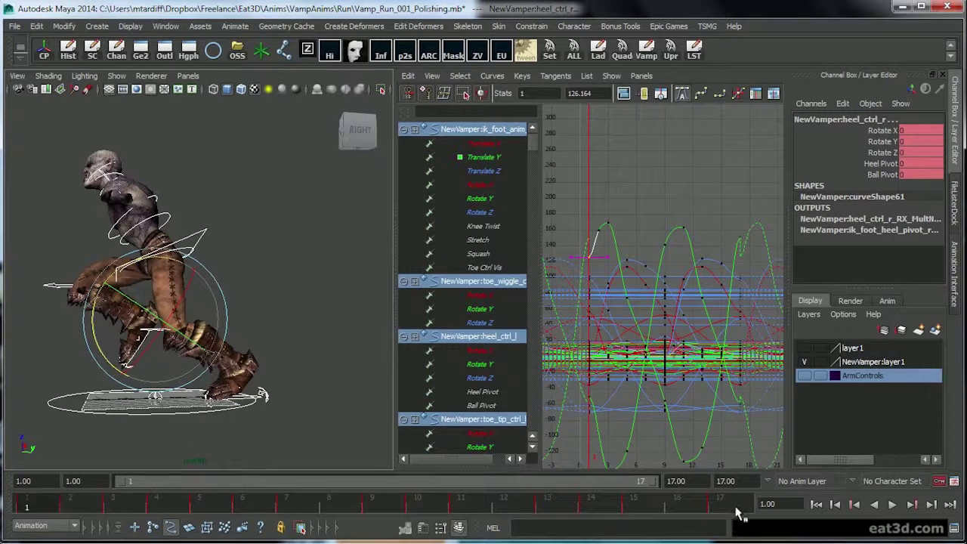
{"action": "left_click", "coordinate": [731, 507]}
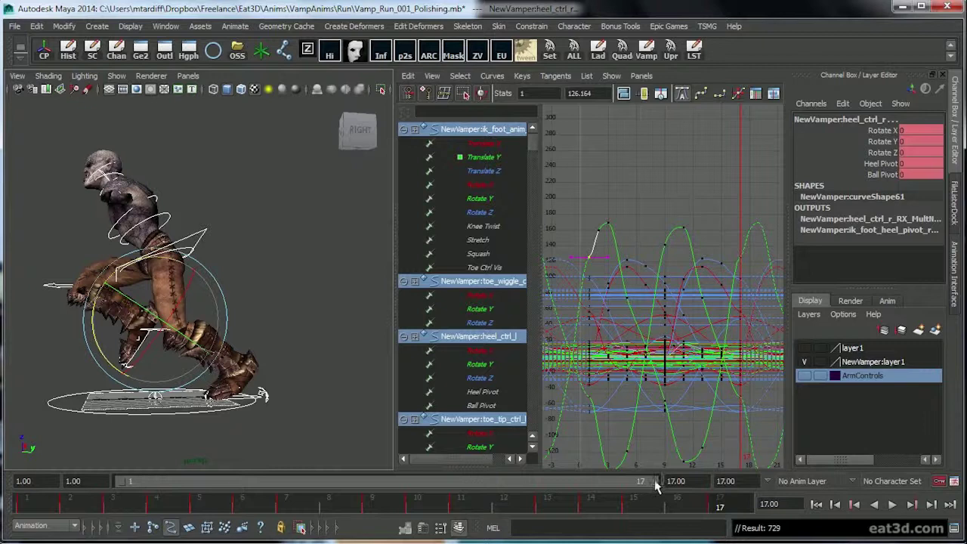
Set the playback range to end at frame 16 and play the run cycle from the side.
{"action": "left_click", "coordinate": [688, 513]}
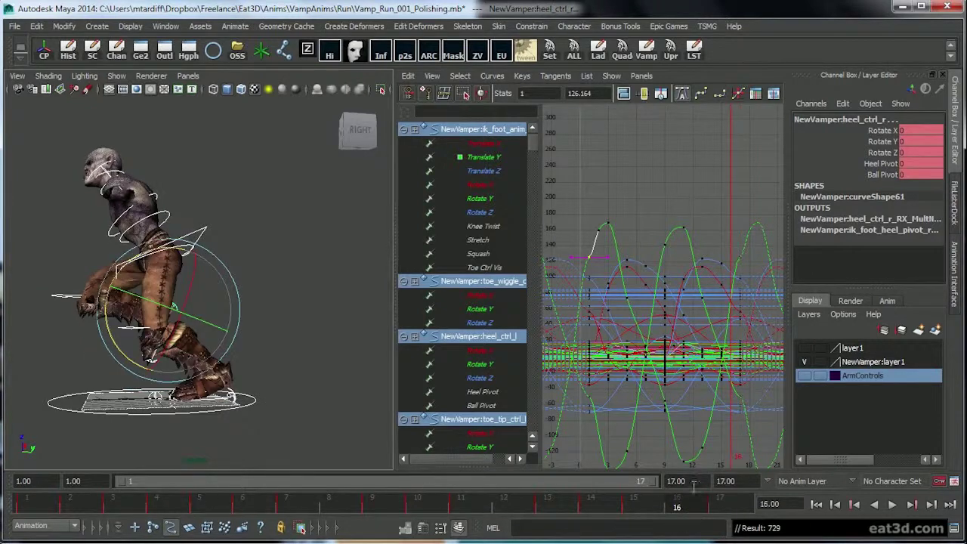
{"action": "left_click_drag", "start_coordinate": [654, 488], "coordinate": [633, 488]}
{"action": "left_click", "coordinate": [891, 506]}
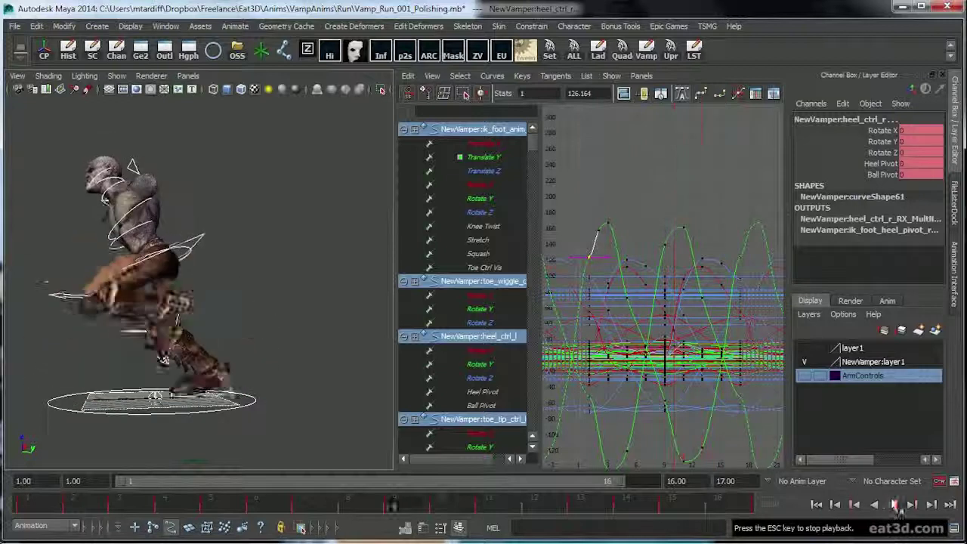
{"action": "left_click", "coordinate": [894, 504]}
{"action": "middle_click_drag", "start_coordinate": [173, 391], "coordinate": [192, 406], "text": "alt"}
{"action": "right_click_drag", "start_coordinate": [193, 406], "coordinate": [297, 420], "text": "alt"}
{"action": "middle_click_drag", "start_coordinate": [297, 420], "coordinate": [255, 409], "text": "alt"}
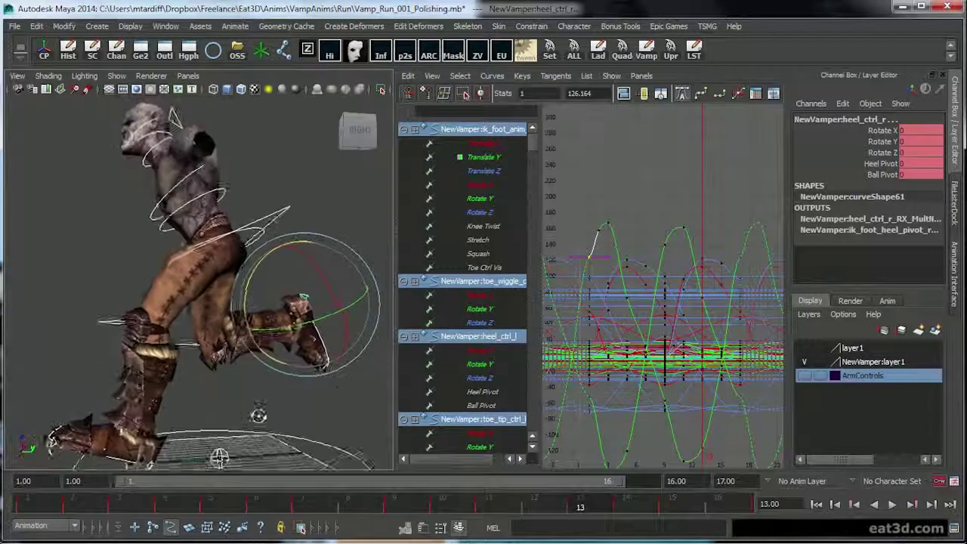
Select only the left foot IK control and check its Translate Y keys at frames 1 and 17.
{"action": "left_click_drag", "start_coordinate": [259, 414], "coordinate": [270, 360], "text": "alt"}
{"action": "left_click", "coordinate": [322, 402]}
{"action": "right_click_drag", "start_coordinate": [270, 361], "coordinate": [163, 419], "text": "alt"}
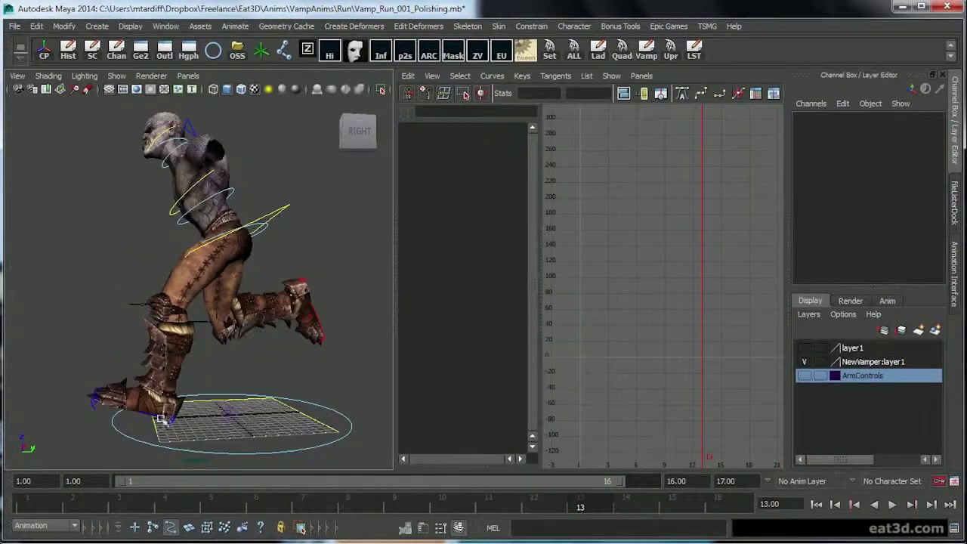
{"action": "left_click", "coordinate": [161, 420]}
{"action": "left_click", "coordinate": [587, 255]}
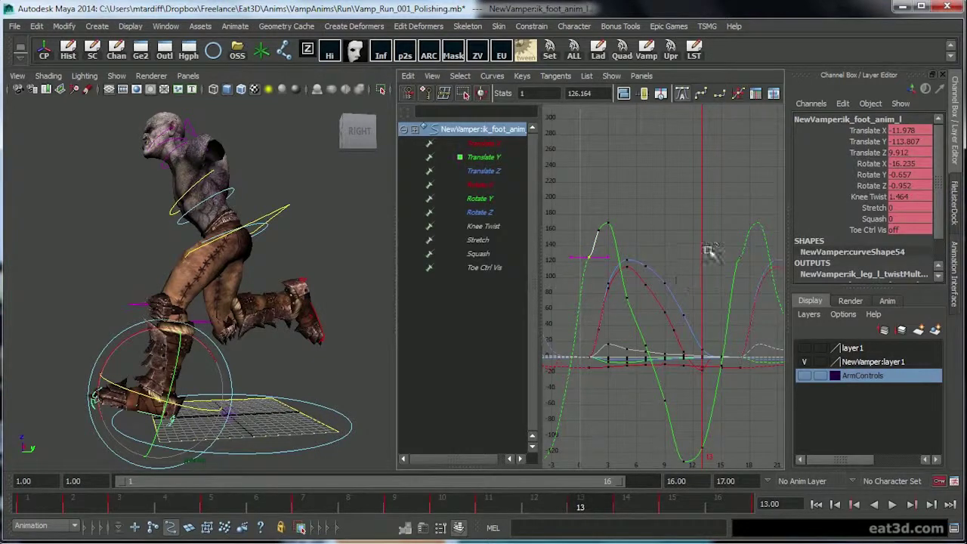
{"action": "left_click_drag", "start_coordinate": [730, 249], "coordinate": [752, 270]}
{"action": "left_click", "coordinate": [588, 259]}
{"action": "left_click_drag", "start_coordinate": [354, 367], "coordinate": [339, 358], "text": "alt"}
{"action": "right_click_drag", "start_coordinate": [282, 362], "coordinate": [321, 366], "text": "alt"}
{"action": "middle_click_drag", "start_coordinate": [320, 365], "coordinate": [322, 343], "text": "alt"}
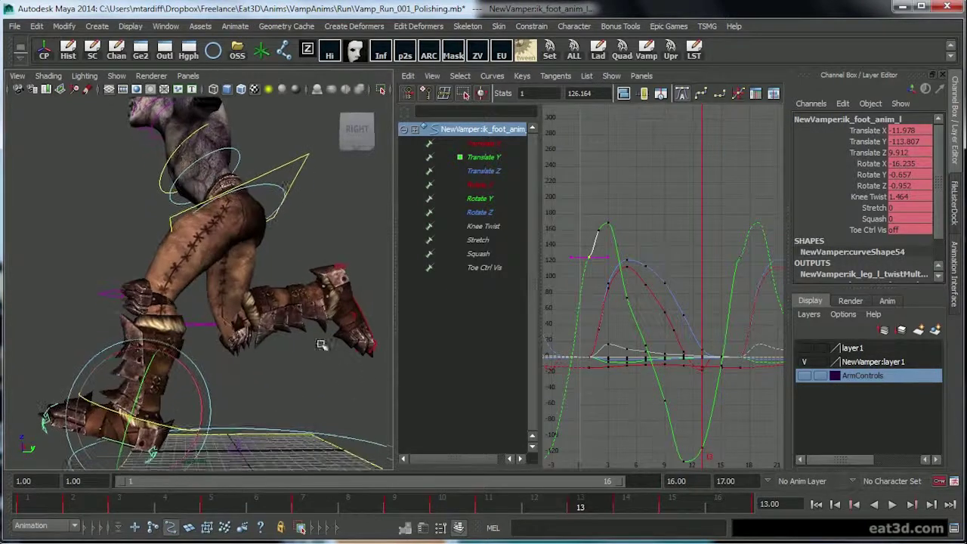
Isolate the left foot's Translate Y curve in an enlarged Graph Editor and examine its shape around frames 1 and 17.
{"action": "key", "text": "space"}
{"action": "left_click", "coordinate": [110, 160]}
{"action": "key", "text": "f"}
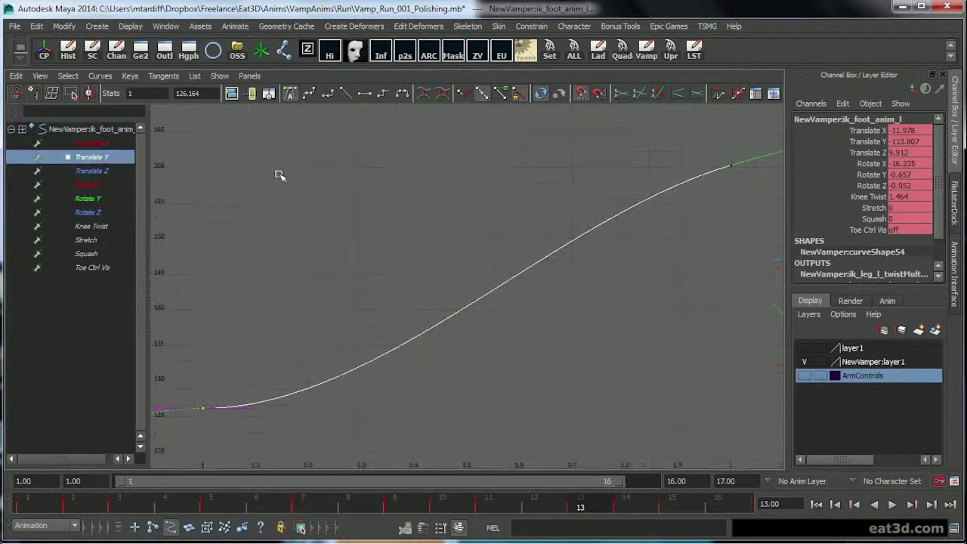
{"action": "mouse_move", "coordinate": [593, 311]}
{"action": "right_mouse_down", "text": "alt"}
{"action": "mouse_move", "coordinate": [341, 318]}
{"action": "mouse_move", "coordinate": [587, 313]}
{"action": "mouse_move", "coordinate": [639, 363]}
{"action": "mouse_move", "coordinate": [396, 324]}
{"action": "mouse_move", "coordinate": [466, 320]}
{"action": "mouse_move", "coordinate": [402, 307]}
{"action": "mouse_move", "coordinate": [375, 244]}
{"action": "right_mouse_up", "text": "alt"}
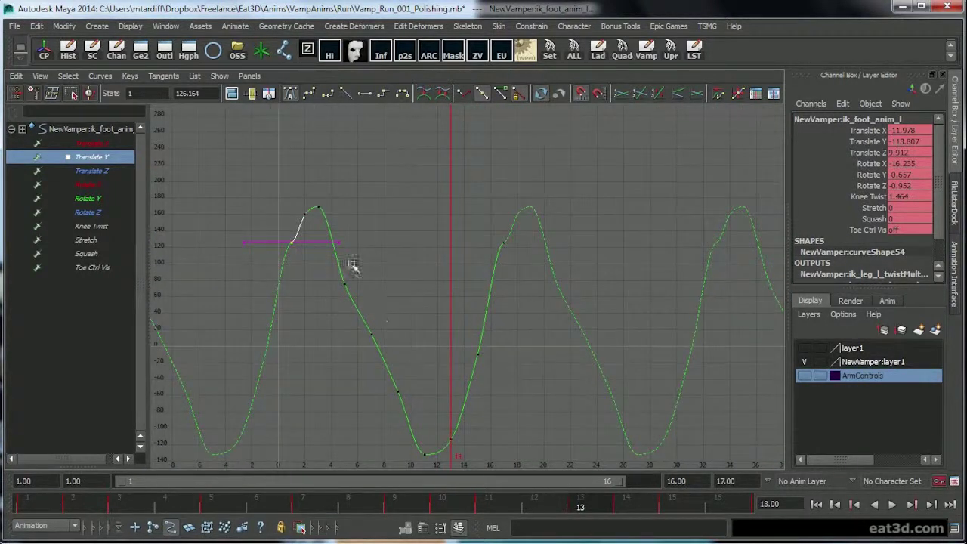
{"action": "middle_click_drag", "start_coordinate": [353, 266], "coordinate": [304, 282], "text": "alt"}
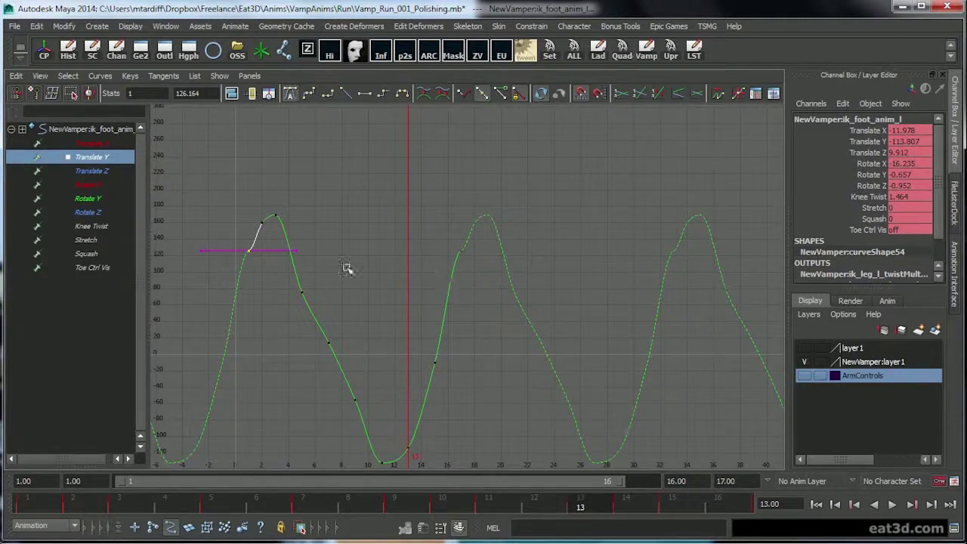
{"action": "mouse_move", "coordinate": [380, 274]}
{"action": "middle_mouse_down", "text": "alt"}
{"action": "mouse_move", "coordinate": [404, 287]}
{"action": "mouse_move", "coordinate": [456, 278]}
{"action": "mouse_move", "coordinate": [317, 264]}
{"action": "middle_mouse_up", "text": "alt"}
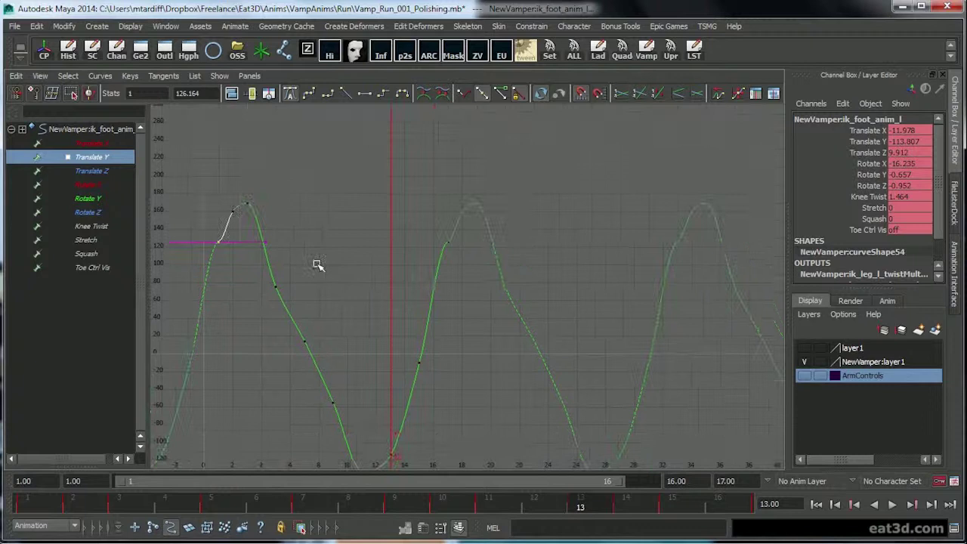
{"action": "left_click_drag", "start_coordinate": [387, 222], "coordinate": [452, 287]}
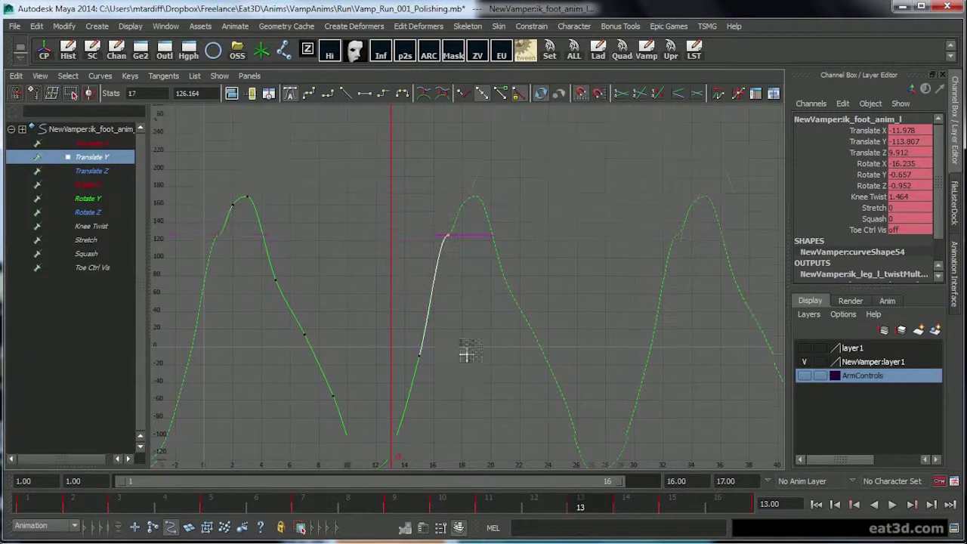
{"action": "mouse_move", "coordinate": [462, 349]}
{"action": "middle_mouse_down", "text": "alt"}
{"action": "mouse_move", "coordinate": [458, 310]}
{"action": "mouse_move", "coordinate": [502, 315]}
{"action": "mouse_move", "coordinate": [509, 294]}
{"action": "mouse_move", "coordinate": [477, 300]}
{"action": "mouse_move", "coordinate": [423, 257]}
{"action": "mouse_move", "coordinate": [510, 257]}
{"action": "middle_mouse_up", "text": "alt"}
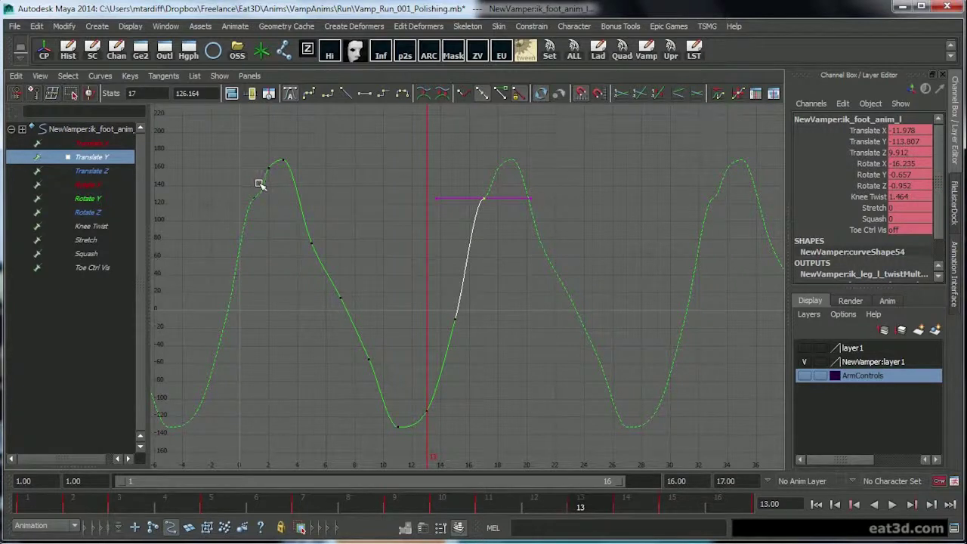
{"action": "middle_click_drag", "start_coordinate": [330, 236], "coordinate": [347, 231], "text": "alt"}
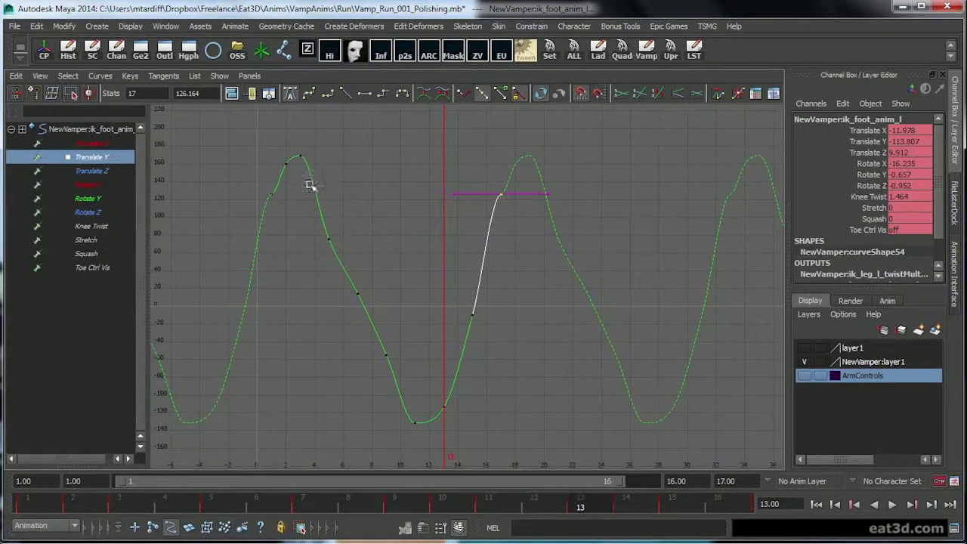
{"action": "mouse_move", "coordinate": [310, 185]}
{"action": "middle_mouse_down", "text": "alt"}
{"action": "mouse_move", "coordinate": [265, 210]}
{"action": "mouse_move", "coordinate": [242, 176]}
{"action": "middle_mouse_up", "text": "alt"}
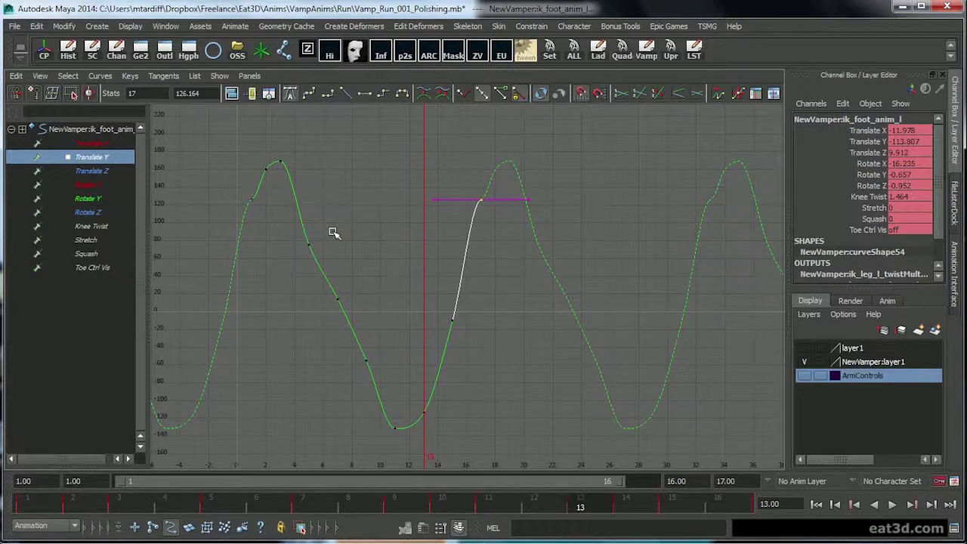
Select the left foot's Translate Y keys at frames 1 and 17 and inspect the loop transitions across the repeated cycles.
{"action": "left_click_drag", "start_coordinate": [334, 207], "coordinate": [218, 190], "text": "shift"}
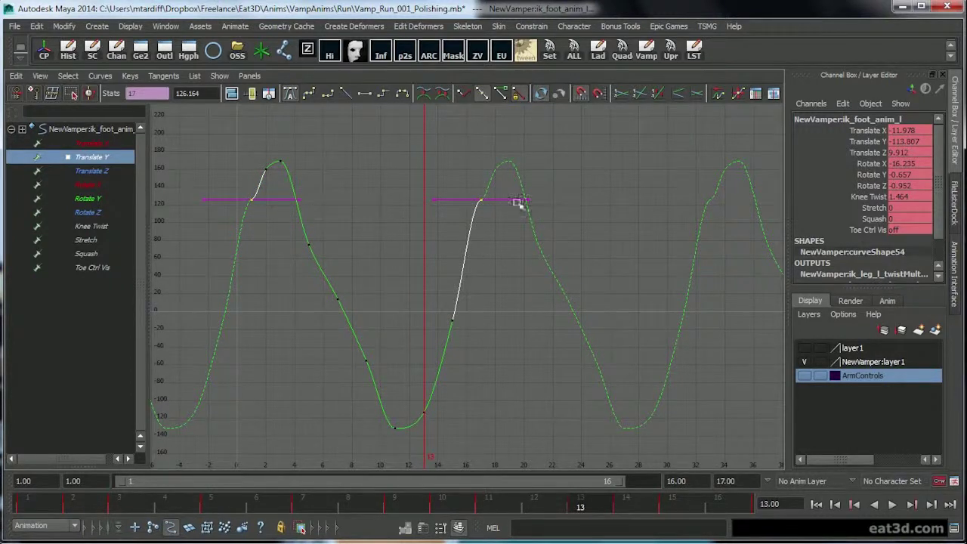
{"action": "middle_click_drag", "start_coordinate": [723, 205], "coordinate": [685, 204], "text": "alt"}
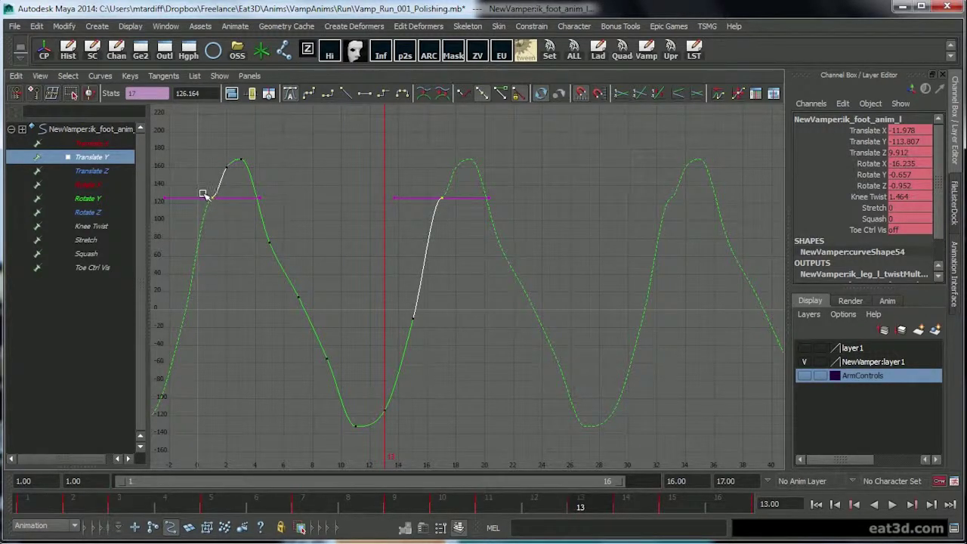
{"action": "middle_click_drag", "start_coordinate": [707, 213], "coordinate": [519, 201], "text": "alt"}
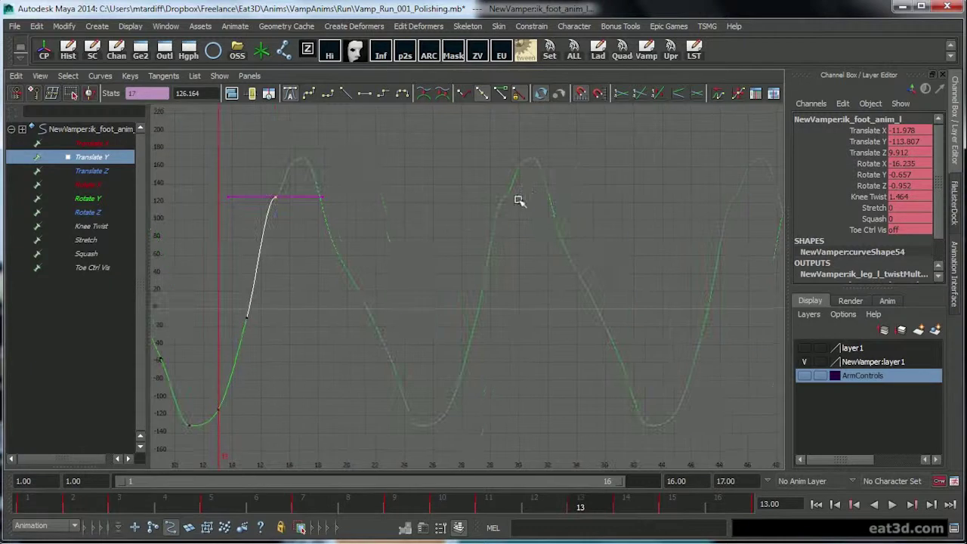
{"action": "middle_click_drag", "start_coordinate": [727, 197], "coordinate": [502, 199], "text": "alt"}
{"action": "middle_click_drag", "start_coordinate": [546, 169], "coordinate": [428, 237], "text": "alt"}
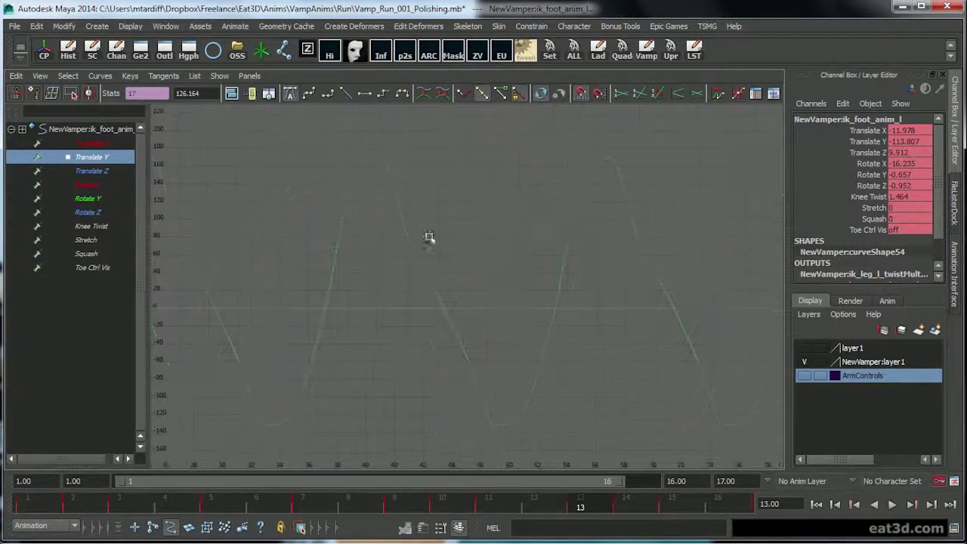
{"action": "middle_click_drag", "start_coordinate": [600, 176], "coordinate": [440, 190], "text": "alt"}
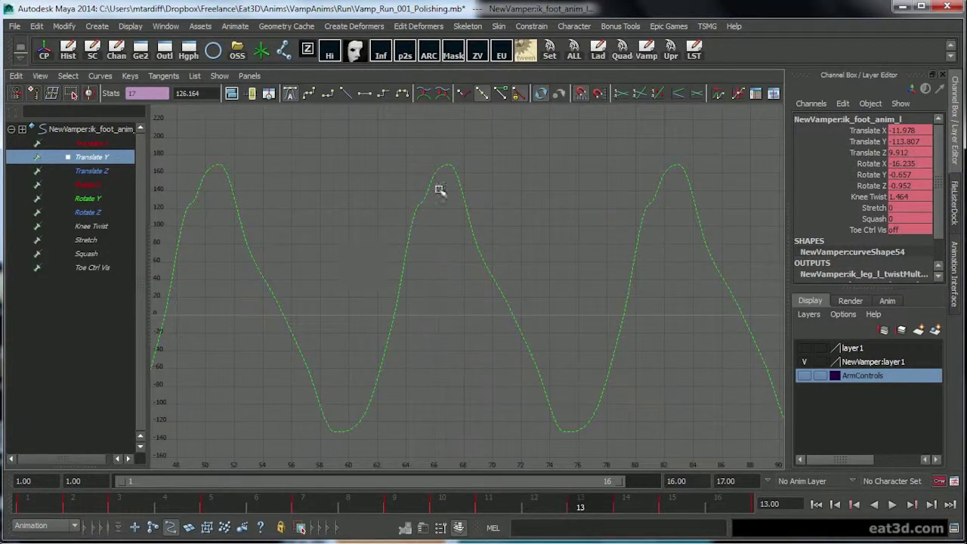
{"action": "mouse_move", "coordinate": [316, 255]}
{"action": "middle_mouse_down", "text": "alt"}
{"action": "mouse_move", "coordinate": [544, 233]}
{"action": "mouse_move", "coordinate": [688, 242]}
{"action": "middle_mouse_up", "text": "alt"}
{"action": "middle_click_drag", "start_coordinate": [441, 254], "coordinate": [619, 242], "text": "alt"}
Angle the outgoing tangents of the left foot's Translate Y keys at frames 1 and 17 upward together to smooth the loop.
{"action": "left_click_drag", "start_coordinate": [634, 232], "coordinate": [550, 169]}
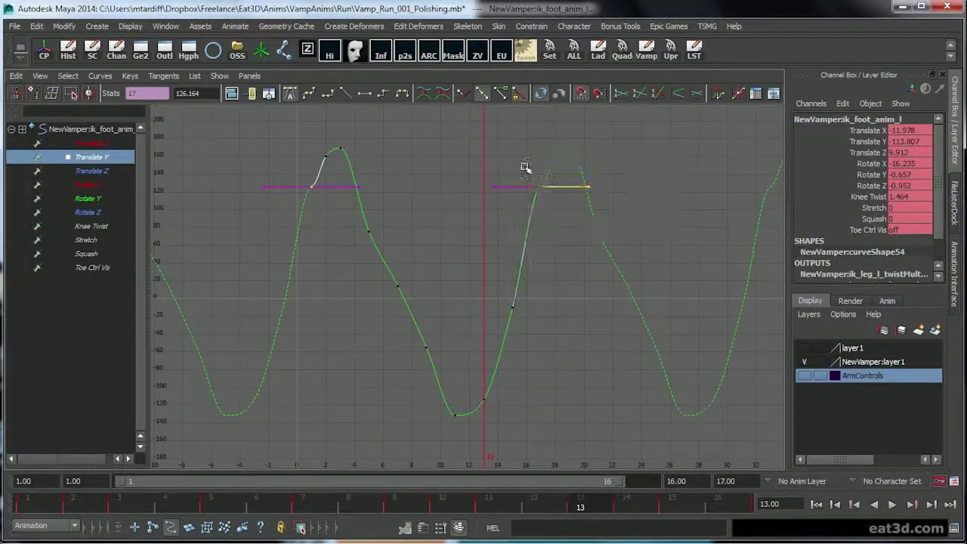
{"action": "left_click_drag", "start_coordinate": [365, 186], "coordinate": [342, 161], "text": "shift"}
{"action": "middle_click_drag", "start_coordinate": [587, 217], "coordinate": [572, 215], "text": "alt"}
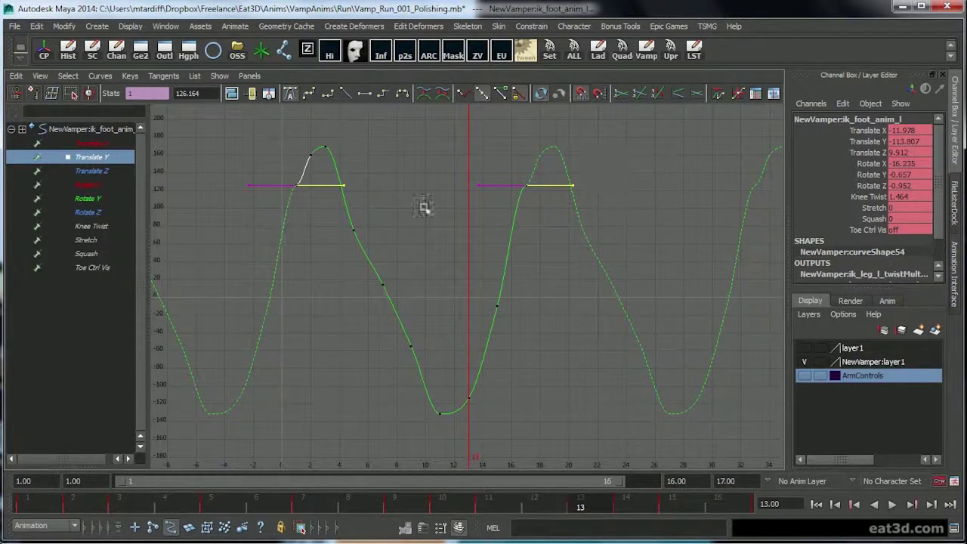
{"action": "middle_click_drag", "start_coordinate": [639, 195], "coordinate": [604, 157]}
{"action": "right_click_drag", "start_coordinate": [692, 255], "coordinate": [645, 239], "text": "alt"}
{"action": "middle_click_drag", "start_coordinate": [645, 239], "coordinate": [606, 209], "text": "alt"}
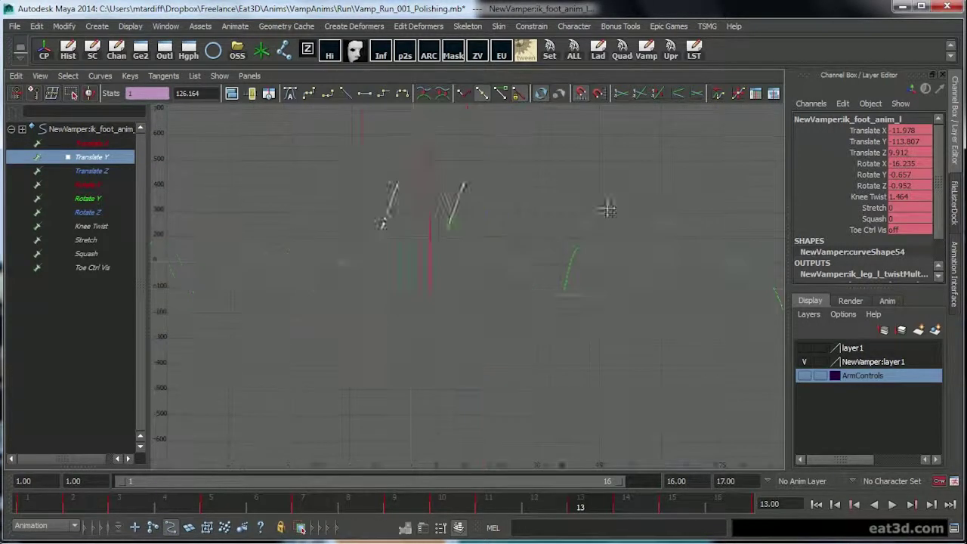
{"action": "right_click_drag", "start_coordinate": [607, 209], "coordinate": [658, 240], "text": "alt+shift"}
{"action": "right_click_drag", "start_coordinate": [486, 222], "coordinate": [502, 224], "text": "alt+shift"}
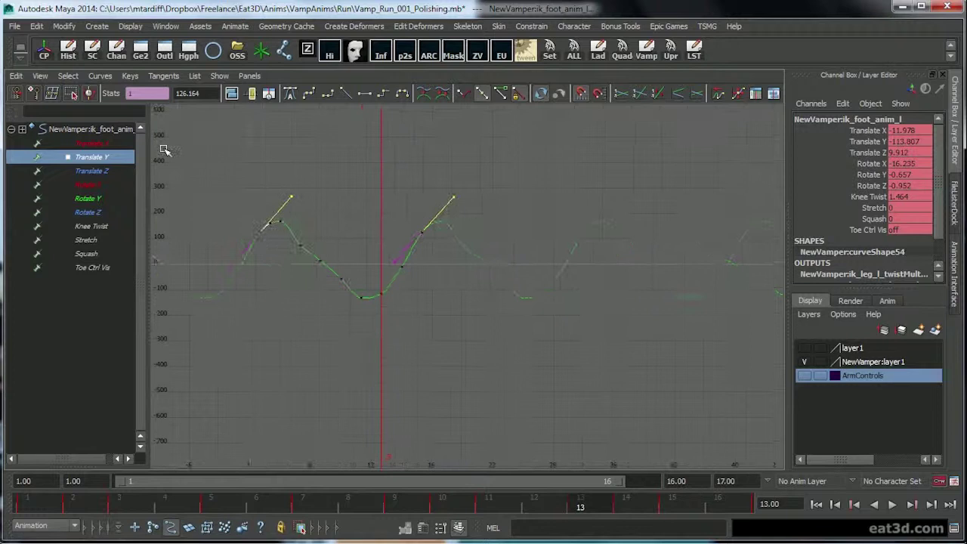
Check the left foot's Translate Z, Translate X, Rotate X, Rotate Y and Rotate Z curves for hitches at the loop point.
{"action": "left_click", "coordinate": [90, 171]}
{"action": "key", "text": "f"}
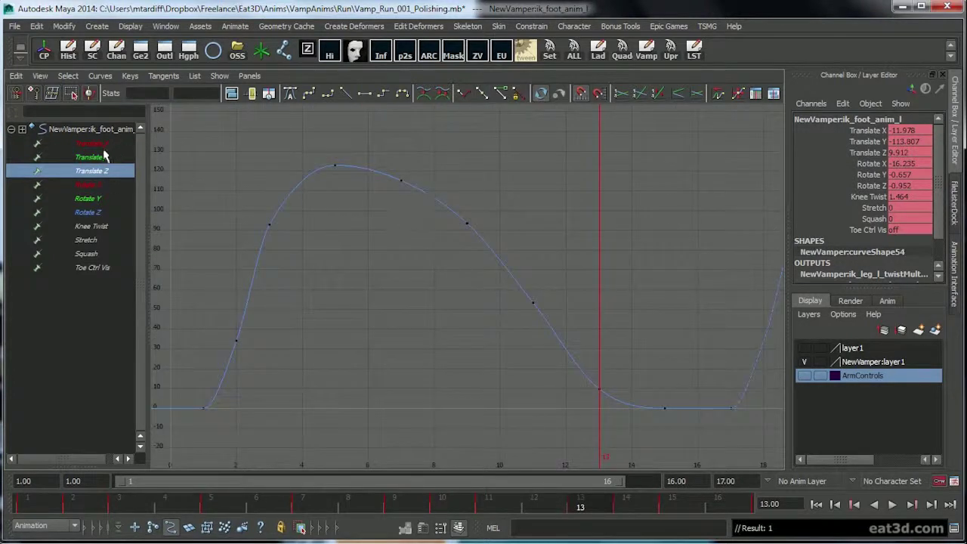
{"action": "left_click", "coordinate": [94, 143]}
{"action": "key", "text": "f"}
{"action": "middle_click_drag", "start_coordinate": [304, 280], "coordinate": [304, 298], "text": "alt"}
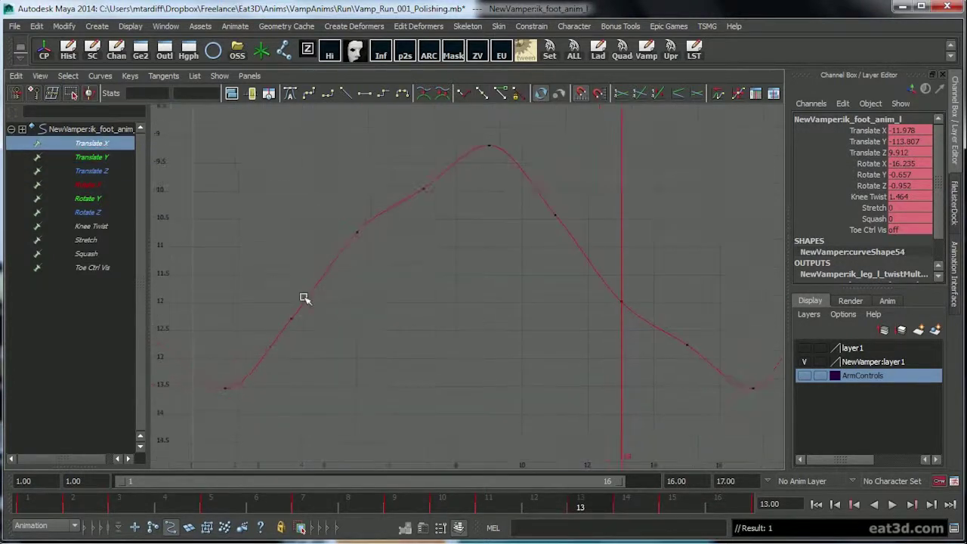
{"action": "left_click", "coordinate": [98, 186]}
{"action": "key", "text": "f"}
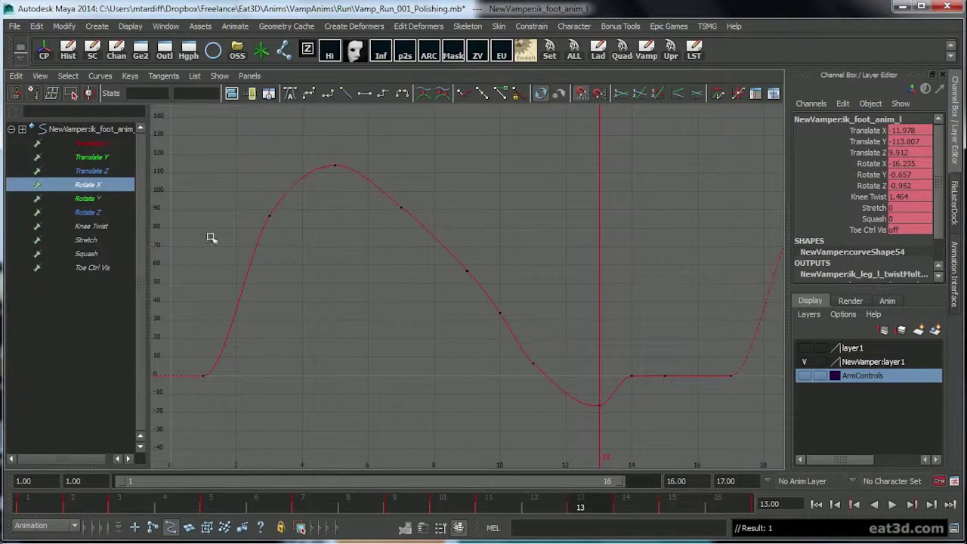
{"action": "right_click_drag", "start_coordinate": [562, 345], "coordinate": [544, 345], "text": "alt+shift"}
{"action": "middle_click_drag", "start_coordinate": [519, 355], "coordinate": [499, 281], "text": "alt"}
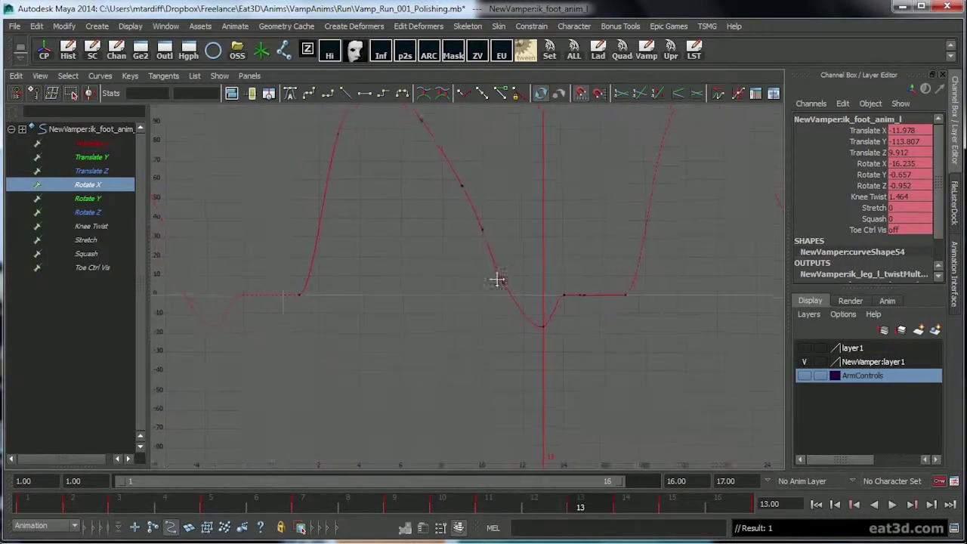
{"action": "left_click", "coordinate": [129, 198]}
{"action": "key", "text": "f"}
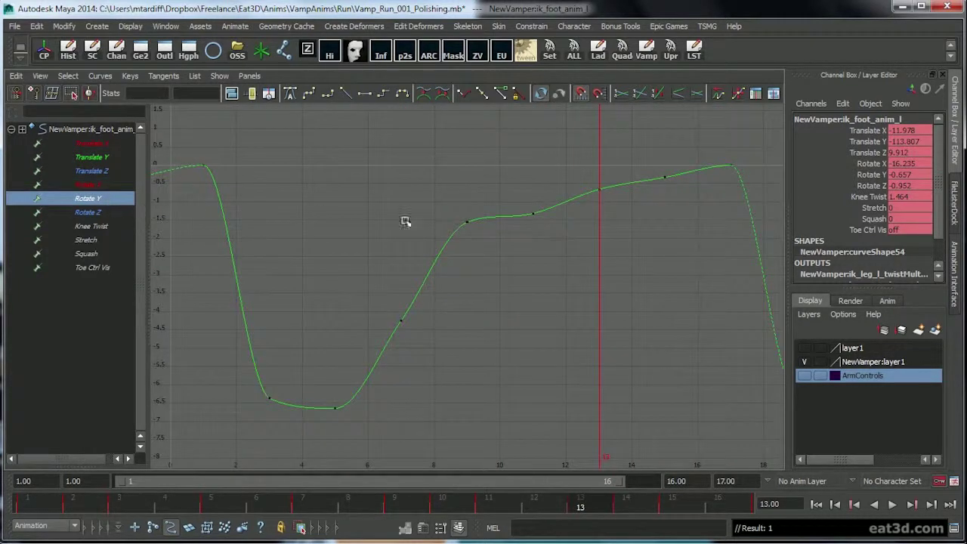
{"action": "right_click_drag", "start_coordinate": [400, 254], "coordinate": [403, 241], "text": "alt"}
{"action": "left_click", "coordinate": [116, 214]}
{"action": "key", "text": "f"}
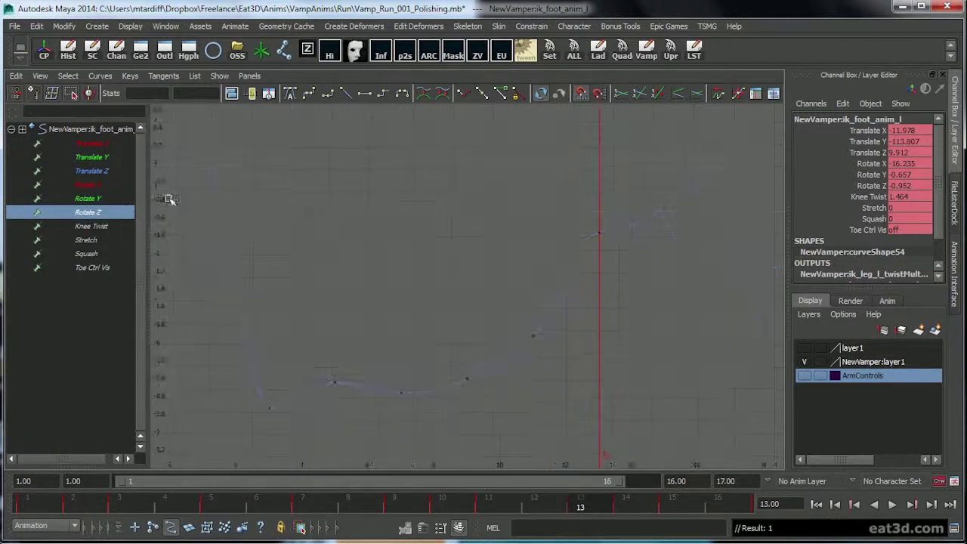
Select the right foot IK control and isolate its Translate Y curve in an enlarged Graph Editor.
{"action": "key", "text": "space"}
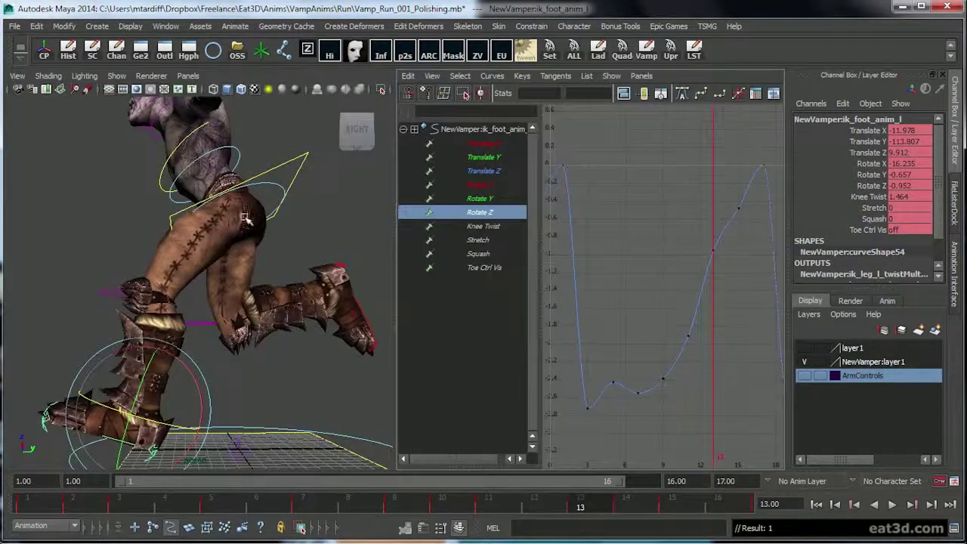
{"action": "middle_click_drag", "start_coordinate": [213, 355], "coordinate": [169, 339], "text": "alt"}
{"action": "right_click_drag", "start_coordinate": [169, 339], "coordinate": [228, 319], "text": "alt"}
{"action": "left_click", "coordinate": [295, 268]}
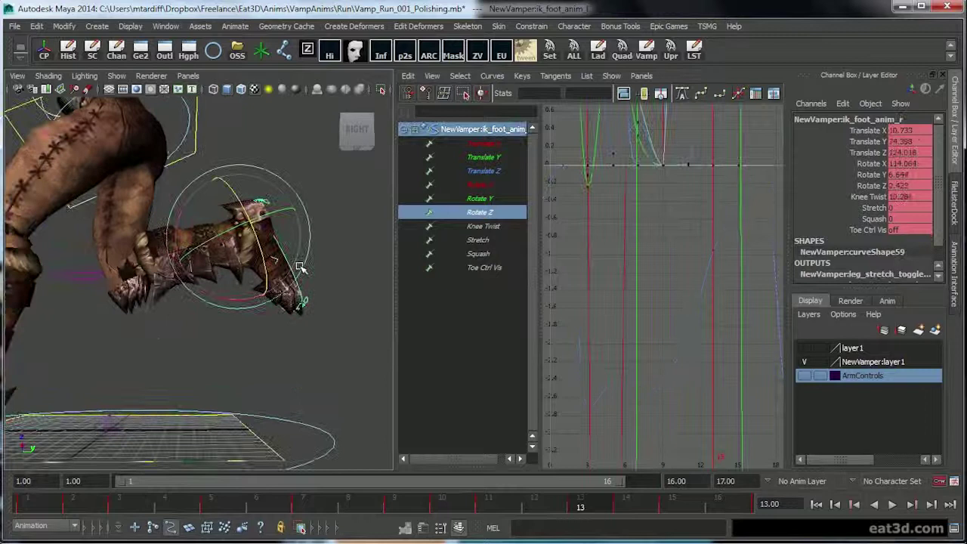
{"action": "key", "text": "f"}
{"action": "middle_click_drag", "start_coordinate": [582, 277], "coordinate": [619, 243], "text": "alt"}
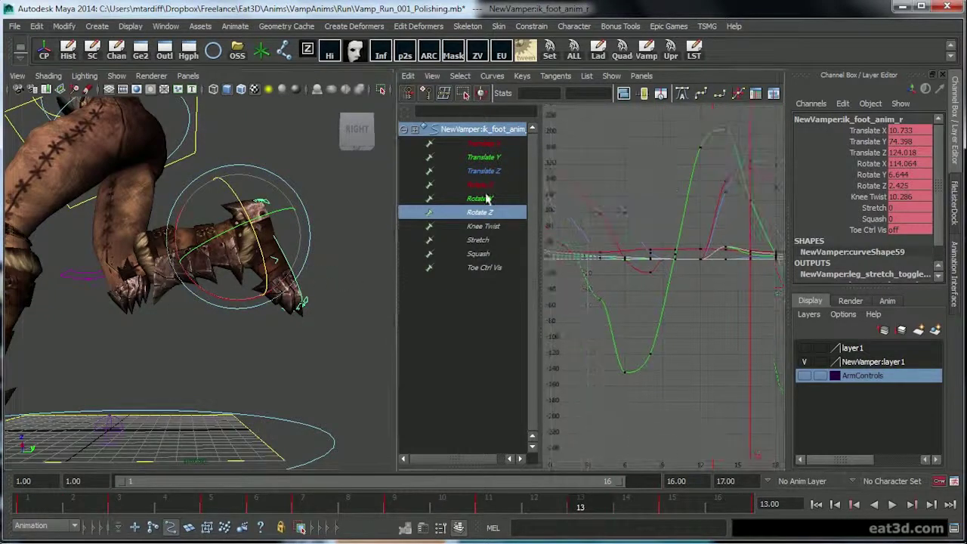
{"action": "left_click", "coordinate": [484, 157]}
{"action": "key", "text": "f"}
{"action": "key", "text": "space"}
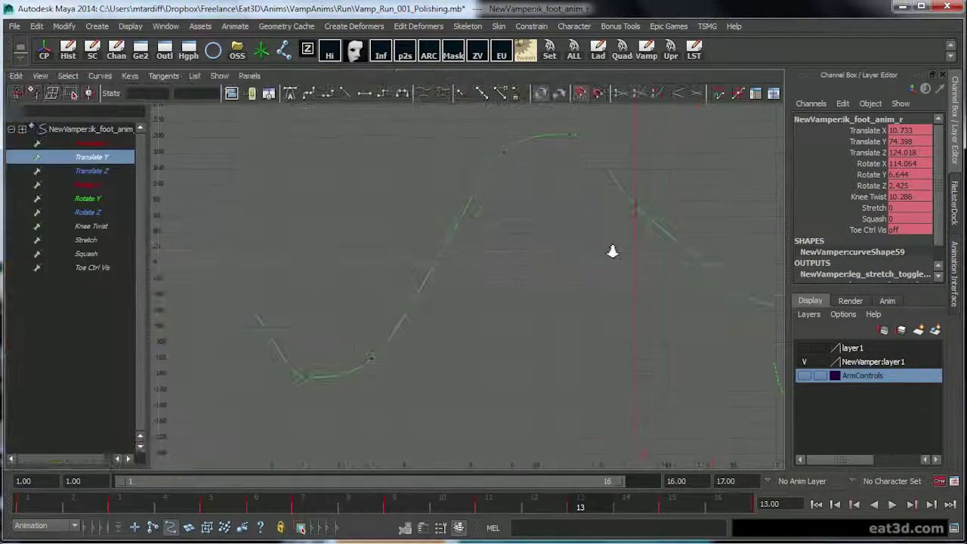
Angle the outgoing tangents of the right foot's Translate Y keys at frames 1 and 17 downward together to smooth the loop.
{"action": "left_click_drag", "start_coordinate": [313, 272], "coordinate": [367, 313]}
{"action": "left_click_drag", "start_coordinate": [580, 295], "coordinate": [703, 287], "text": "shift"}
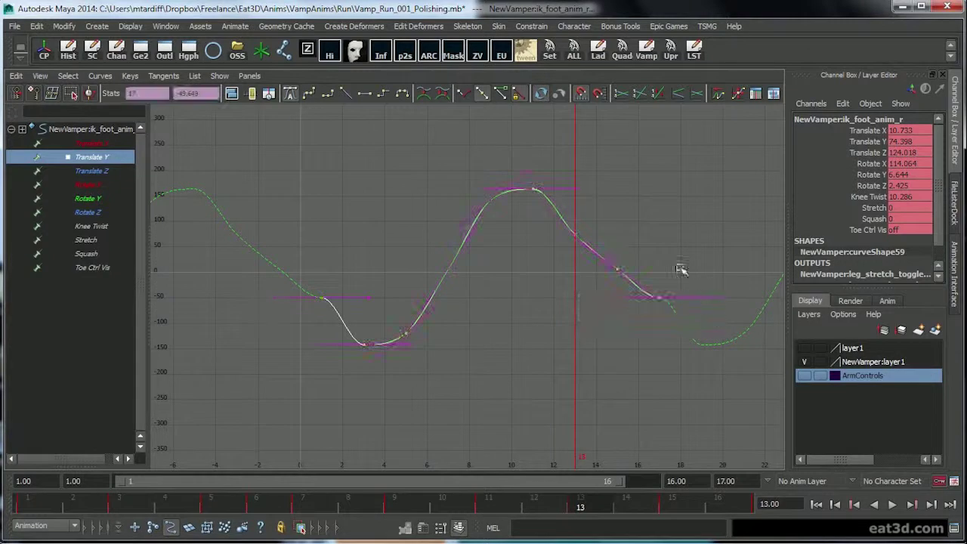
{"action": "left_click_drag", "start_coordinate": [717, 345], "coordinate": [504, 282]}
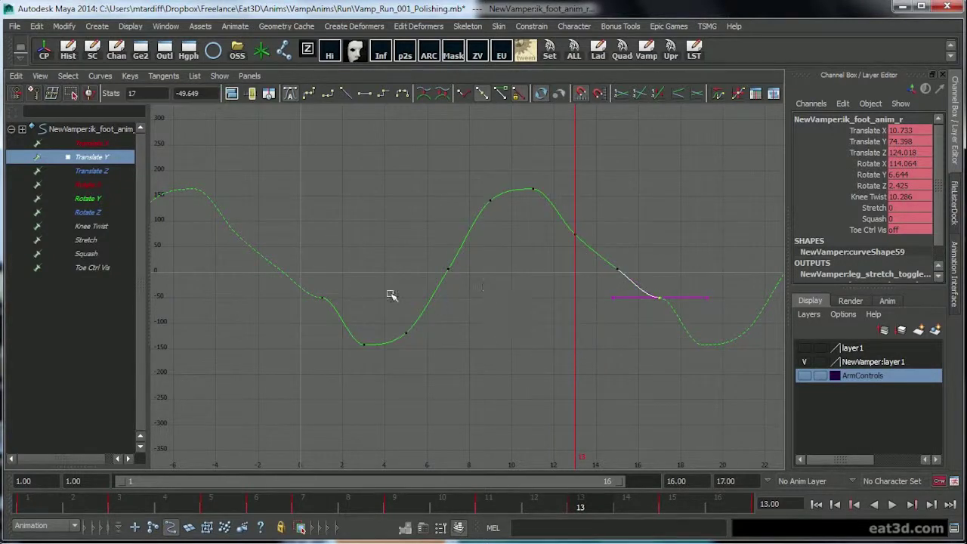
{"action": "left_click_drag", "start_coordinate": [390, 295], "coordinate": [275, 331]}
{"action": "left_click_drag", "start_coordinate": [701, 258], "coordinate": [679, 346], "text": "shift"}
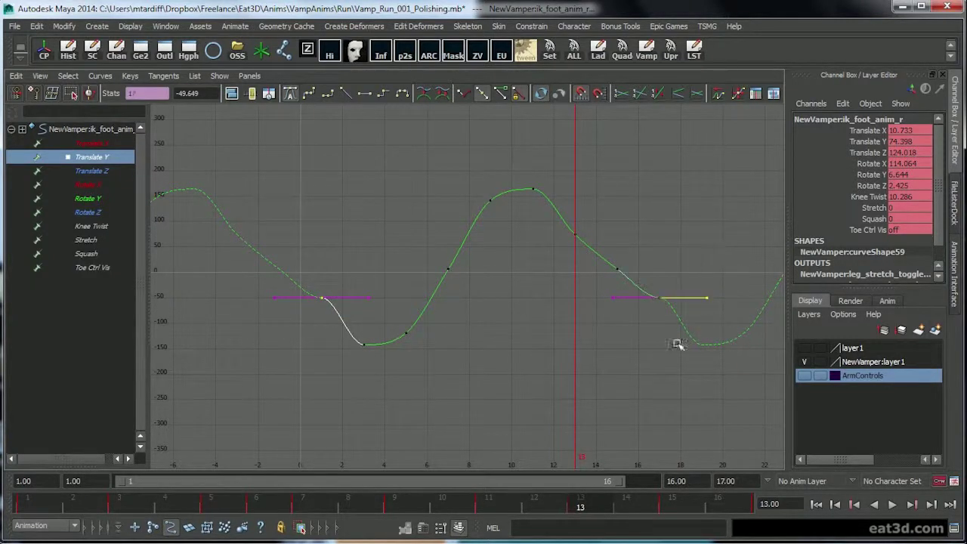
{"action": "left_click_drag", "start_coordinate": [344, 261], "coordinate": [390, 327], "text": "shift"}
{"action": "middle_click_drag", "start_coordinate": [665, 304], "coordinate": [666, 333], "text": "alt"}
{"action": "right_click_drag", "start_coordinate": [666, 333], "coordinate": [573, 324], "text": "alt"}
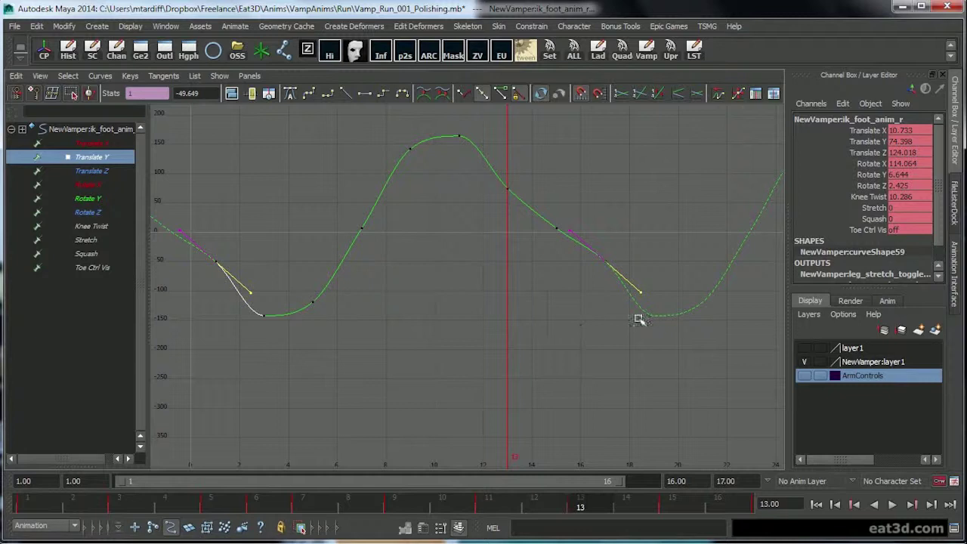
{"action": "right_click_drag", "start_coordinate": [583, 281], "coordinate": [502, 220], "text": "alt"}
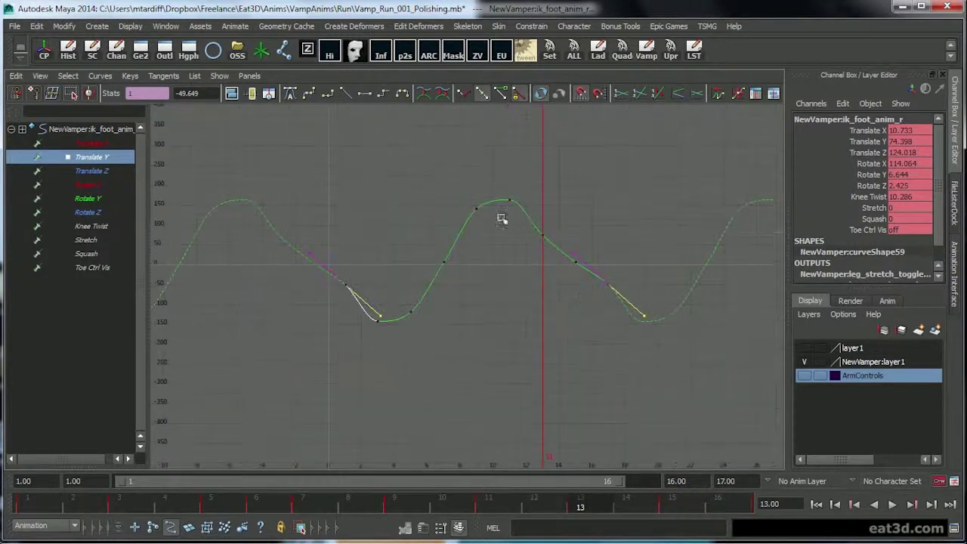
{"action": "middle_click_drag", "start_coordinate": [389, 314], "coordinate": [393, 303], "text": "alt"}
{"action": "right_click_drag", "start_coordinate": [393, 303], "coordinate": [401, 300], "text": "alt"}
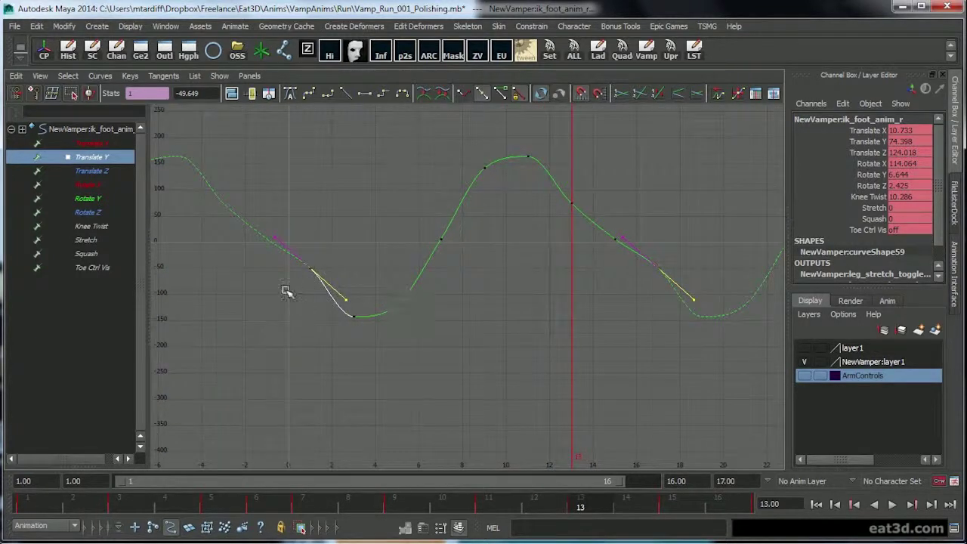
Angle the outgoing tangents of the right foot's Translate Z keys at frames 1 and 17 downward together to smooth the loop.
{"action": "key", "text": "space"}
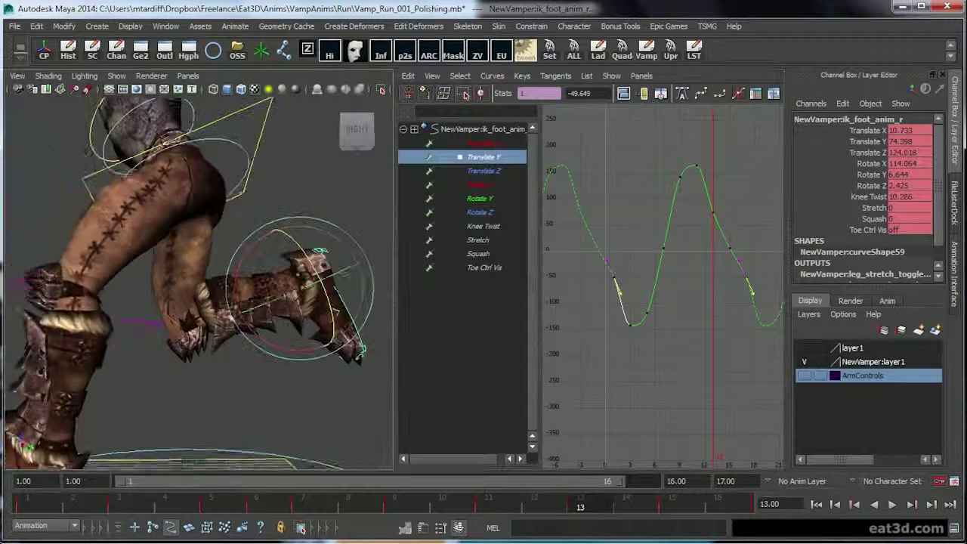
{"action": "left_click", "coordinate": [484, 170]}
{"action": "key", "text": "space"}
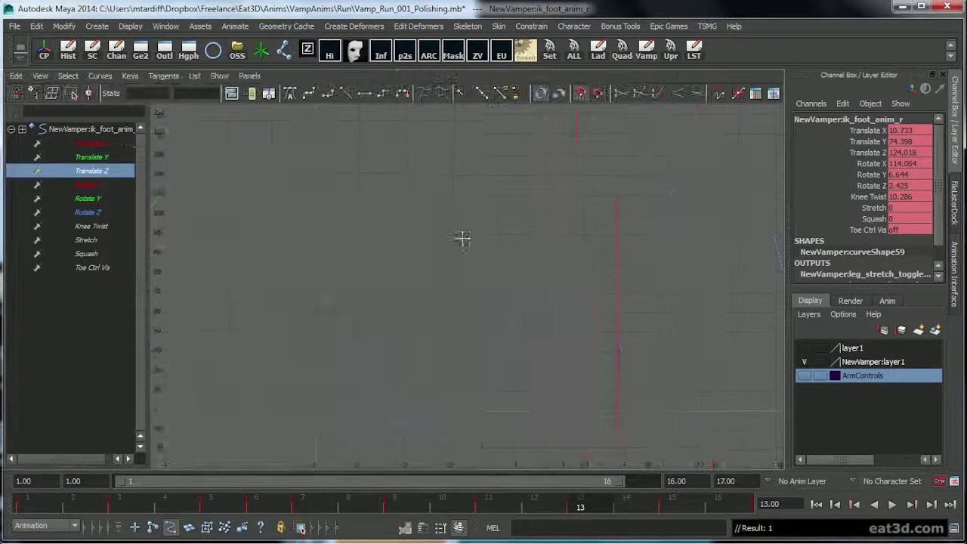
{"action": "left_click_drag", "start_coordinate": [332, 226], "coordinate": [264, 257]}
{"action": "left_click_drag", "start_coordinate": [594, 215], "coordinate": [741, 292], "text": "shift"}
{"action": "left_click_drag", "start_coordinate": [738, 291], "coordinate": [697, 219], "text": "shift"}
{"action": "left_click_drag", "start_coordinate": [421, 276], "coordinate": [325, 211], "text": "shift"}
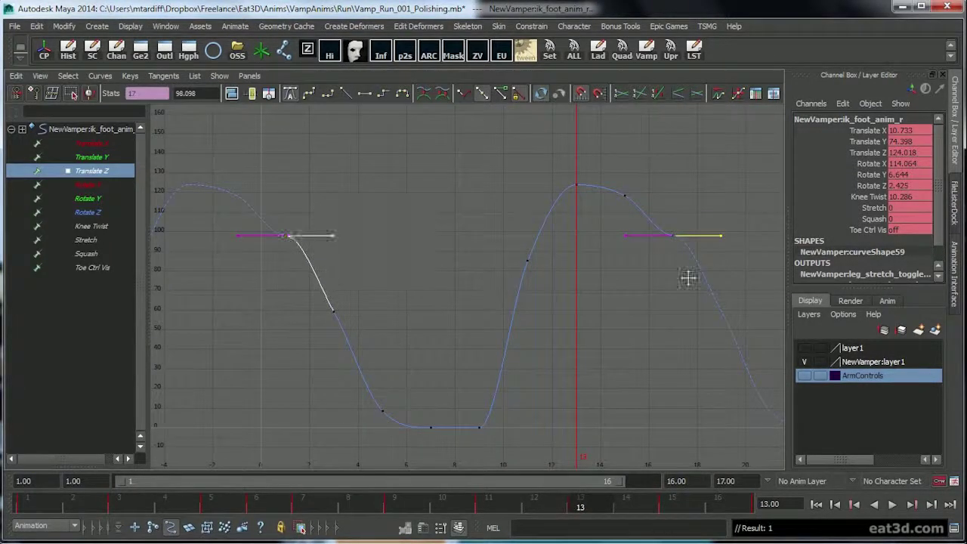
{"action": "middle_click_drag", "start_coordinate": [688, 277], "coordinate": [680, 326]}
Check the right foot's Translate X curve, and angle the outgoing Rotate X tangents at frames 1 and 17 downward together.
{"action": "left_click", "coordinate": [113, 145]}
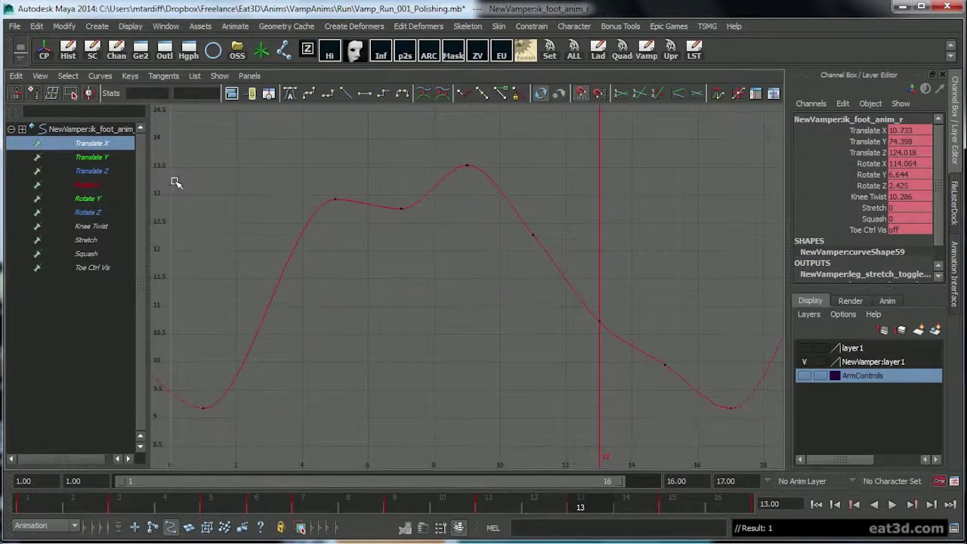
{"action": "left_click", "coordinate": [100, 186]}
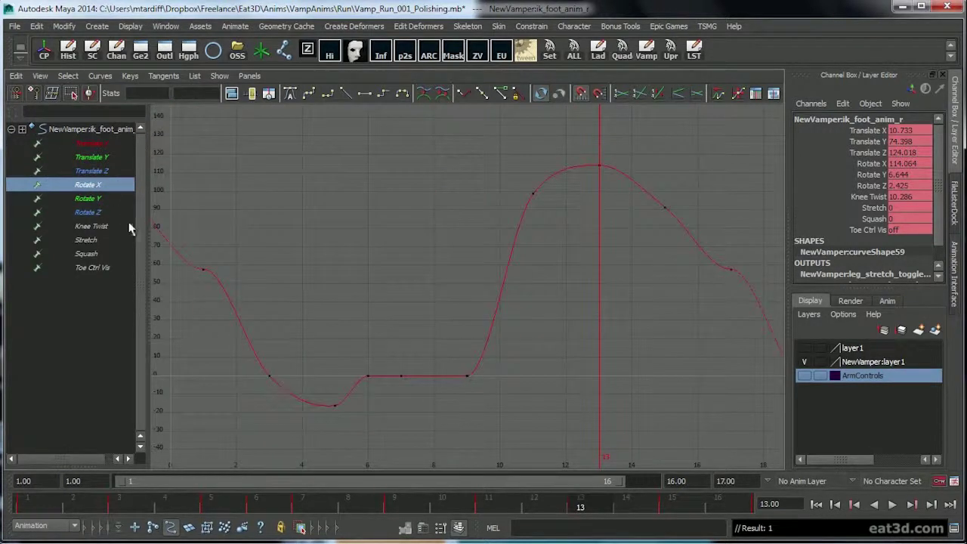
{"action": "left_click_drag", "start_coordinate": [182, 253], "coordinate": [230, 279]}
{"action": "left_click_drag", "start_coordinate": [701, 234], "coordinate": [742, 280], "text": "shift"}
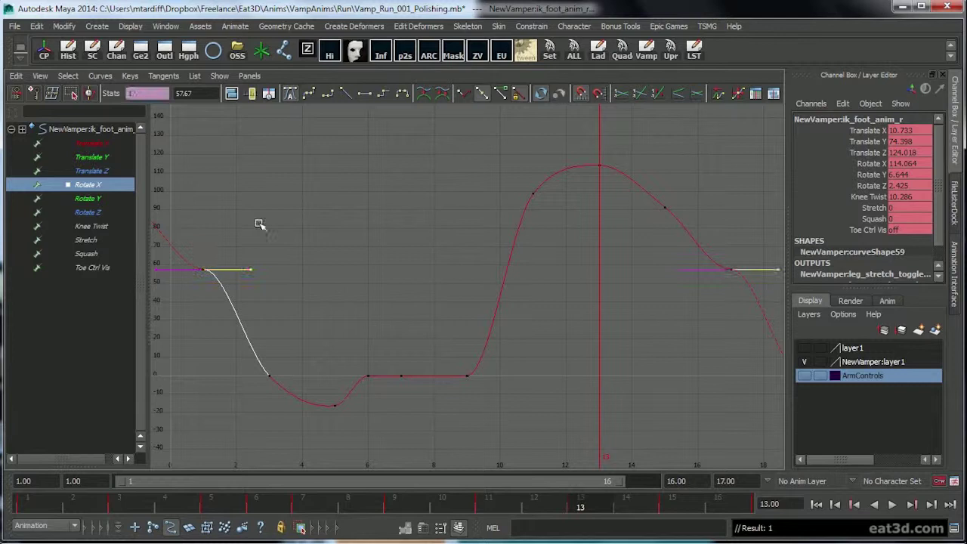
{"action": "middle_click_drag", "start_coordinate": [656, 323], "coordinate": [663, 367]}
Angle the outgoing tangents of the right foot's Rotate Y keys at frames 1 and 17 slightly downward together.
{"action": "left_click", "coordinate": [99, 202]}
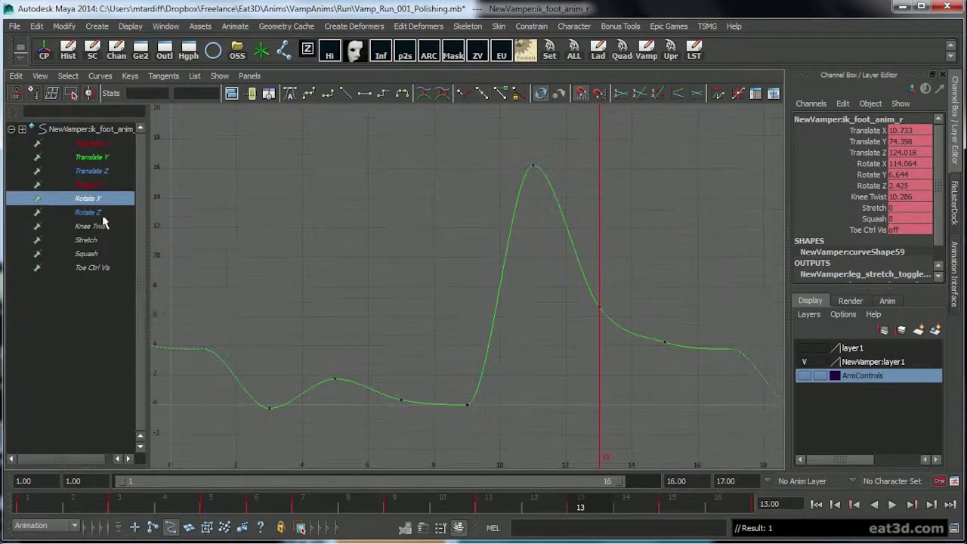
{"action": "left_click_drag", "start_coordinate": [180, 325], "coordinate": [235, 366]}
{"action": "left_click_drag", "start_coordinate": [680, 303], "coordinate": [794, 380], "text": "shift"}
{"action": "left_click_drag", "start_coordinate": [795, 377], "coordinate": [750, 325], "text": "shift"}
{"action": "left_click_drag", "start_coordinate": [279, 368], "coordinate": [236, 320], "text": "shift"}
{"action": "middle_click_drag", "start_coordinate": [649, 313], "coordinate": [665, 330]}
Check the right foot's Rotate Z curve at the loop point, and select the hip control with its curves shown beside the viewport.
{"action": "left_click", "coordinate": [90, 212]}
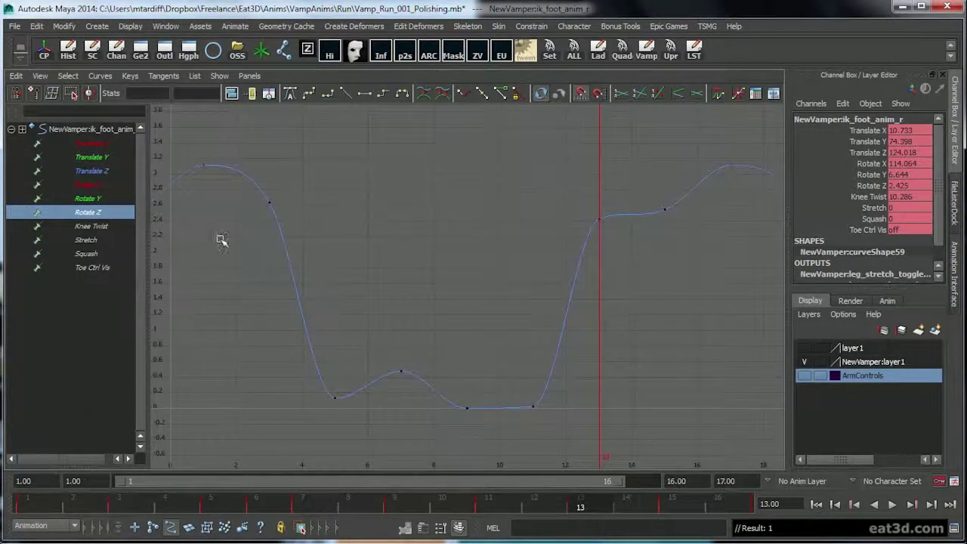
{"action": "key", "text": "space"}
{"action": "key", "text": "space"}
{"action": "right_click_drag", "start_coordinate": [388, 280], "coordinate": [453, 159], "text": "alt"}
{"action": "middle_click_drag", "start_coordinate": [453, 159], "coordinate": [404, 240], "text": "alt"}
{"action": "left_click_drag", "start_coordinate": [404, 240], "coordinate": [448, 259]}
{"action": "left_click", "coordinate": [405, 256]}
{"action": "key", "text": "space"}
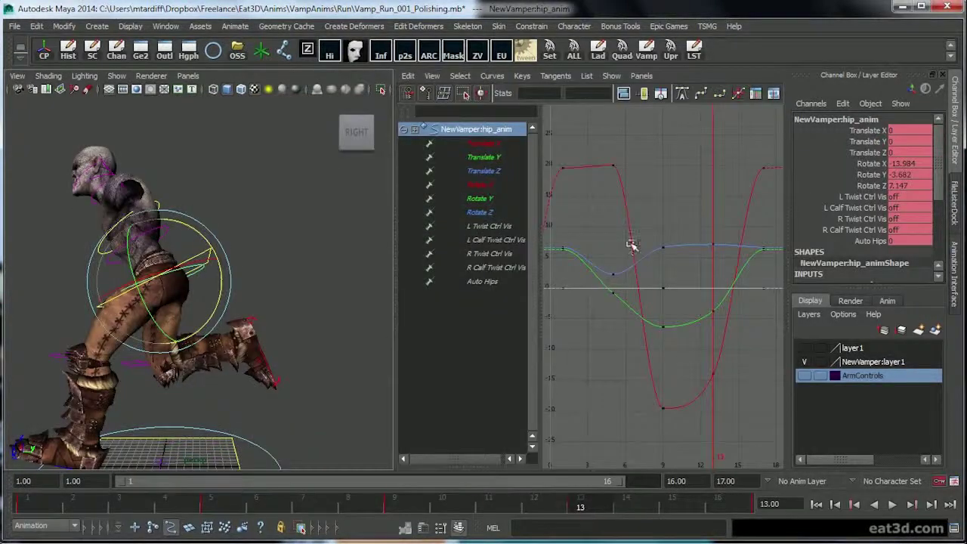
Angle the outgoing tangents of the hip's Rotate X keys at frames 1 and 17 slightly upward together.
{"action": "left_click", "coordinate": [491, 189]}
{"action": "middle_click_drag", "start_coordinate": [620, 174], "coordinate": [626, 227], "text": "alt"}
{"action": "mouse_move", "coordinate": [656, 274]}
{"action": "right_mouse_down", "text": "alt"}
{"action": "mouse_move", "coordinate": [645, 281]}
{"action": "mouse_move", "coordinate": [668, 276]}
{"action": "right_mouse_up", "text": "alt"}
{"action": "scroll", "coordinate": [633, 223], "scroll_direction": "down", "scroll_amount": 3}
{"action": "left_click_drag", "start_coordinate": [573, 214], "coordinate": [605, 277]}
{"action": "left_click_drag", "start_coordinate": [726, 211], "coordinate": [770, 281], "text": "shift"}
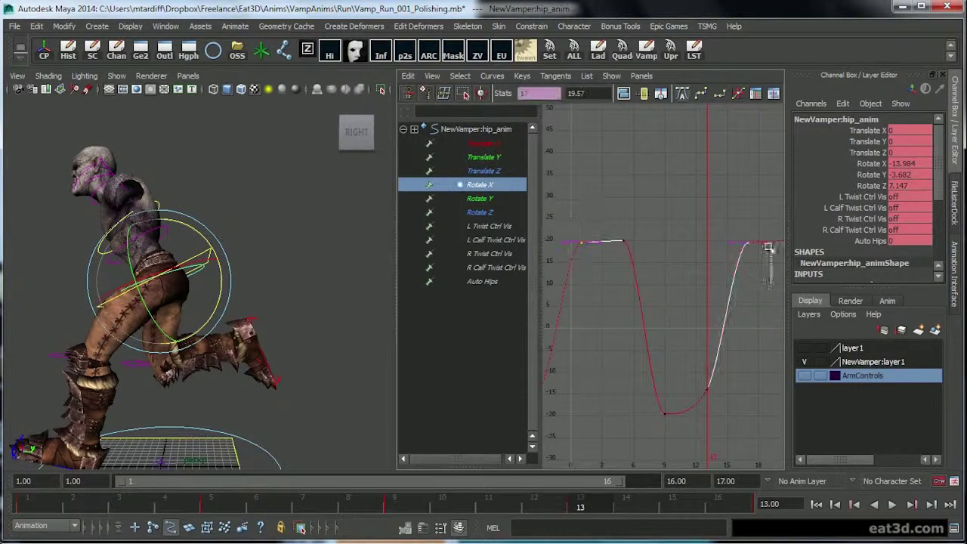
{"action": "left_click", "coordinate": [767, 244], "text": "shift"}
{"action": "mouse_move", "coordinate": [623, 273]}
{"action": "left_mouse_down"}
{"action": "mouse_move", "coordinate": [592, 204]}
{"action": "mouse_move", "coordinate": [581, 204]}
{"action": "left_mouse_up"}
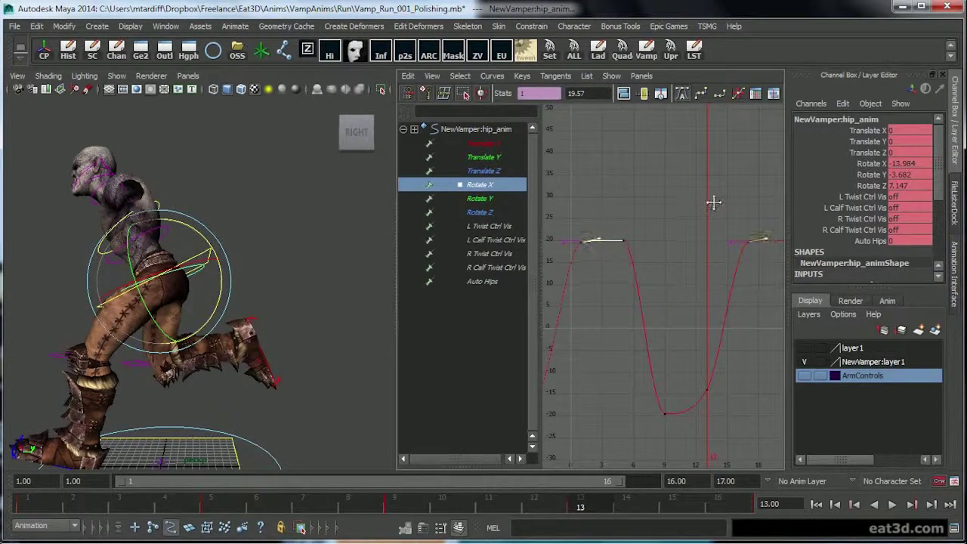
Inspect the hip's Rotate Y and Rotate Z curves at the loop point and beyond the keyed range.
{"action": "left_click", "coordinate": [504, 203]}
{"action": "left_click_drag", "start_coordinate": [501, 221], "coordinate": [506, 234]}
{"action": "left_click", "coordinate": [512, 214]}
{"action": "middle_click_drag", "start_coordinate": [679, 225], "coordinate": [706, 220], "text": "alt"}
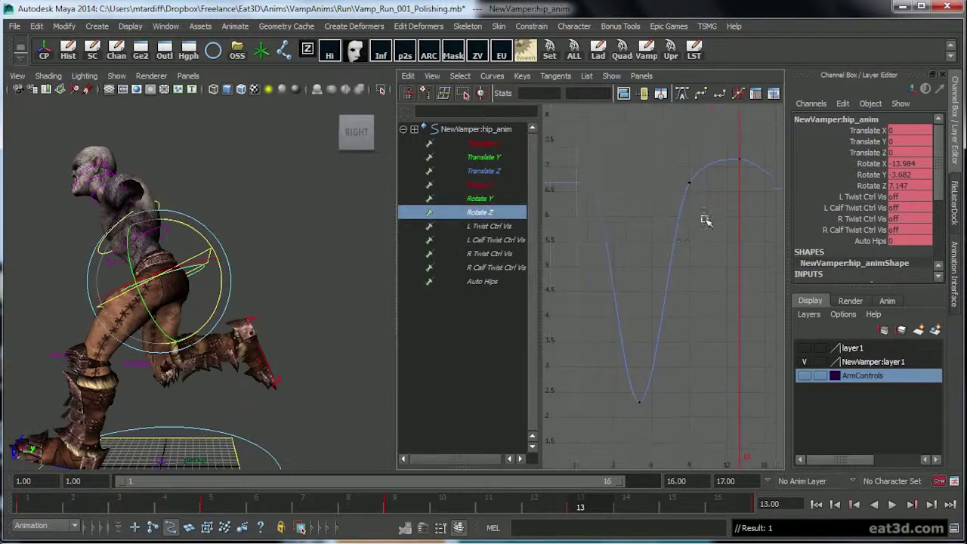
{"action": "right_click_drag", "start_coordinate": [682, 231], "coordinate": [652, 235], "text": "alt"}
{"action": "middle_click_drag", "start_coordinate": [674, 244], "coordinate": [662, 241], "text": "alt"}
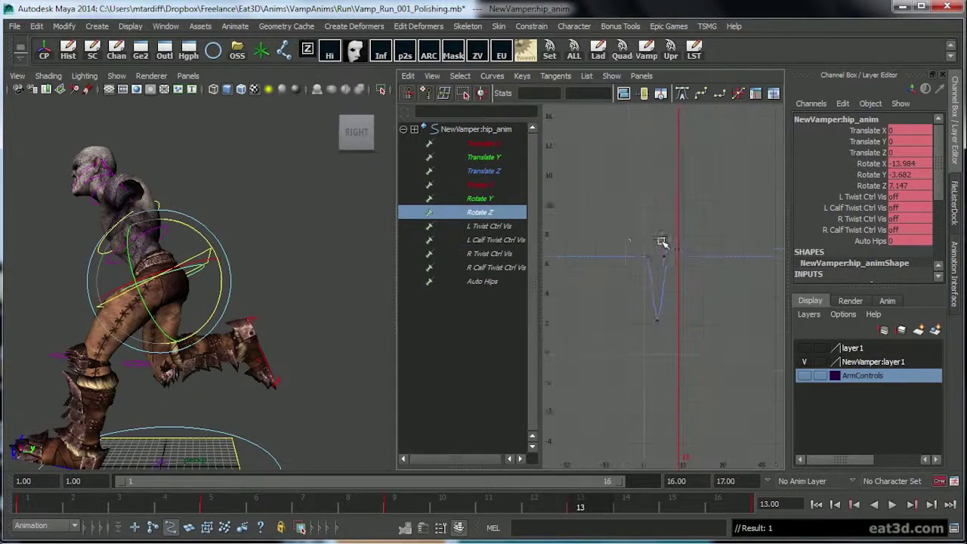
Select all of the vampire's rig controls and set their curves' pre and post infinity to Cycle.
{"action": "left_click", "coordinate": [317, 253]}
{"action": "right_click_drag", "start_coordinate": [303, 253], "coordinate": [147, 223], "text": "alt"}
{"action": "left_click_drag", "start_coordinate": [133, 193], "coordinate": [296, 387]}
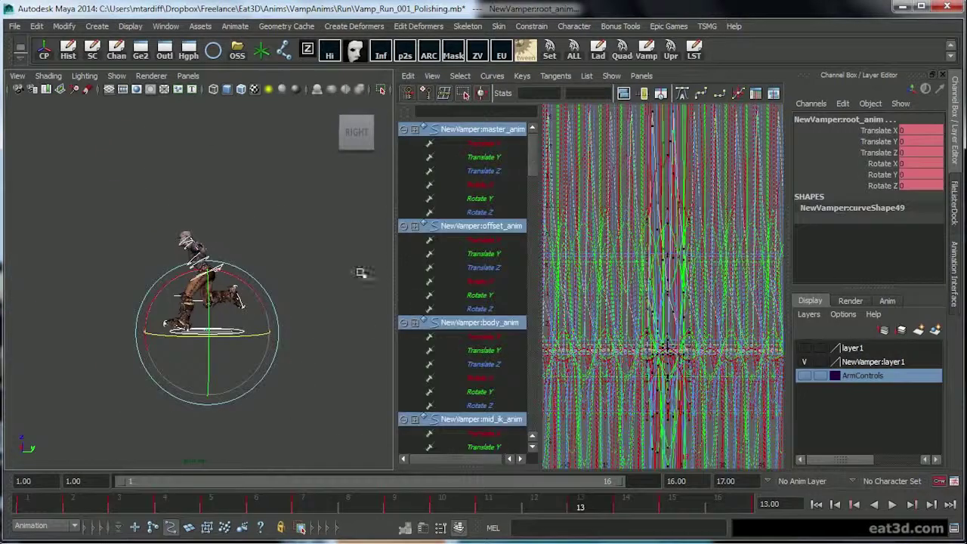
{"action": "left_click", "coordinate": [460, 75]}
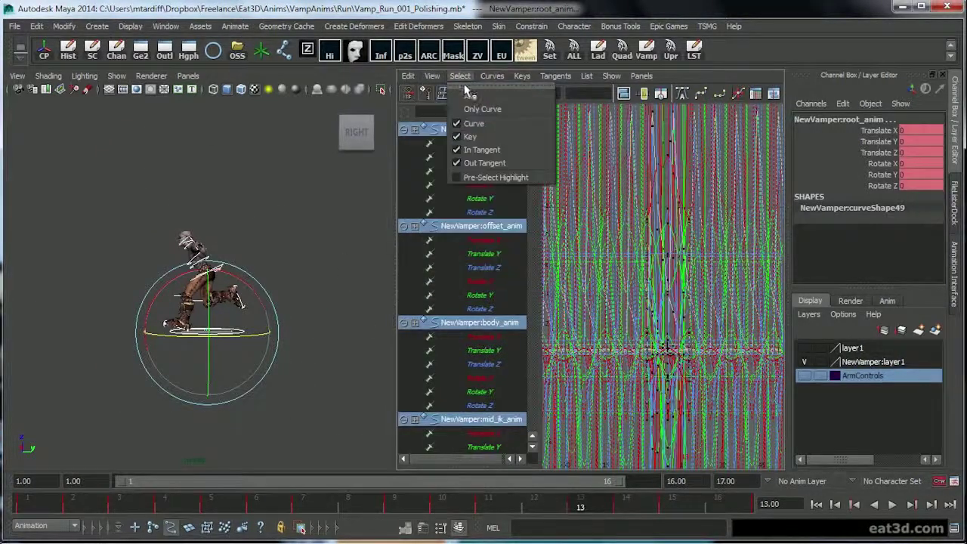
{"action": "mouse_move", "coordinate": [520, 96]}
{"action": "left_click", "coordinate": [616, 106]}
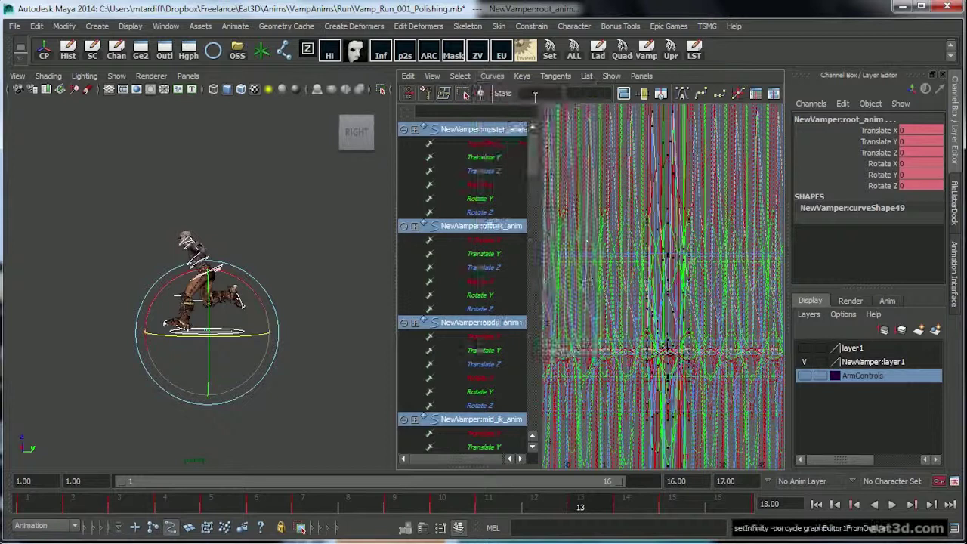
{"action": "left_click", "coordinate": [492, 76]}
{"action": "left_click", "coordinate": [626, 105]}
Select the hip control again and isolate its Rotate X curve, framed around the run cycle.
{"action": "left_click", "coordinate": [276, 247]}
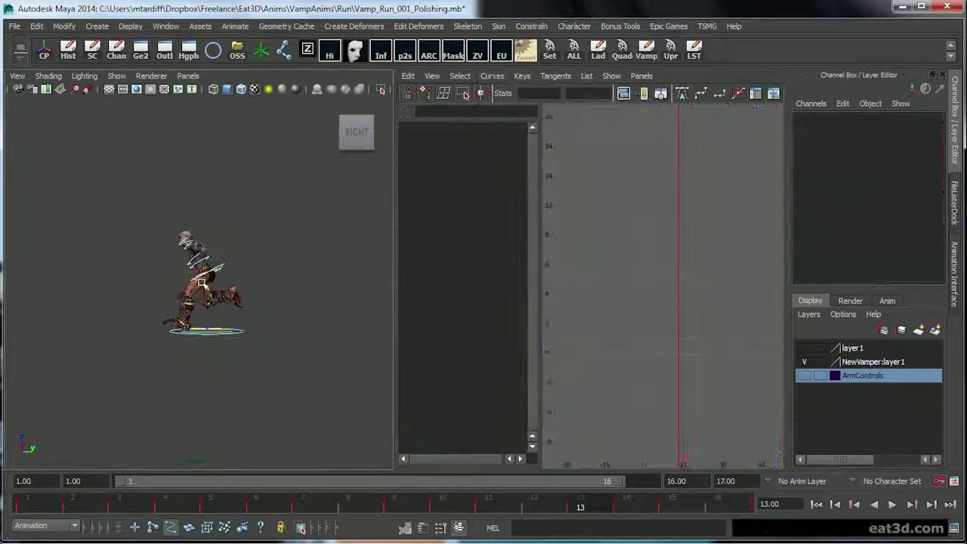
{"action": "middle_click_drag", "start_coordinate": [265, 292], "coordinate": [268, 296], "text": "alt"}
{"action": "scroll", "coordinate": [269, 296], "scroll_direction": "up", "scroll_amount": 3}
{"action": "left_click", "coordinate": [257, 254]}
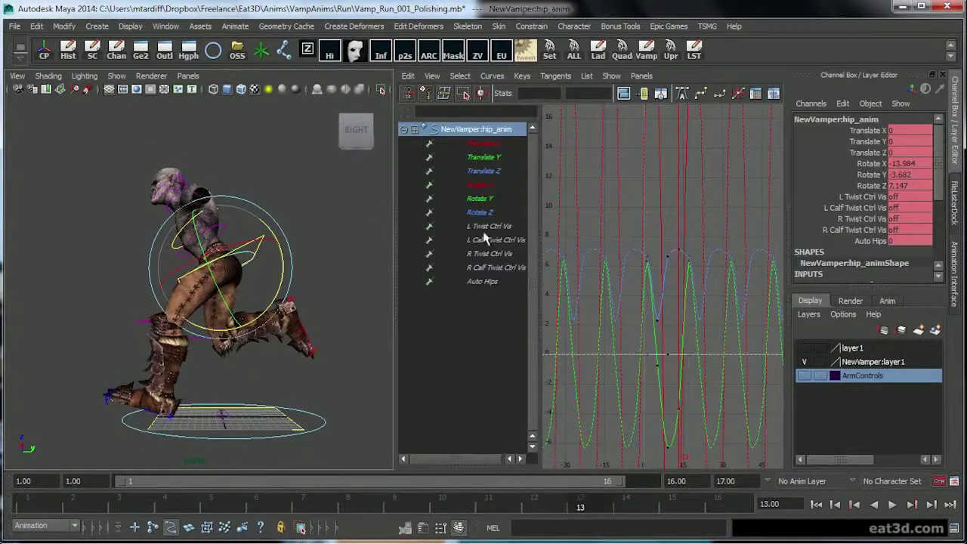
{"action": "left_click", "coordinate": [340, 239]}
{"action": "left_click", "coordinate": [250, 254]}
{"action": "left_click", "coordinate": [490, 186]}
{"action": "key", "text": "f"}
{"action": "right_click_drag", "start_coordinate": [722, 212], "coordinate": [611, 215], "text": "alt"}
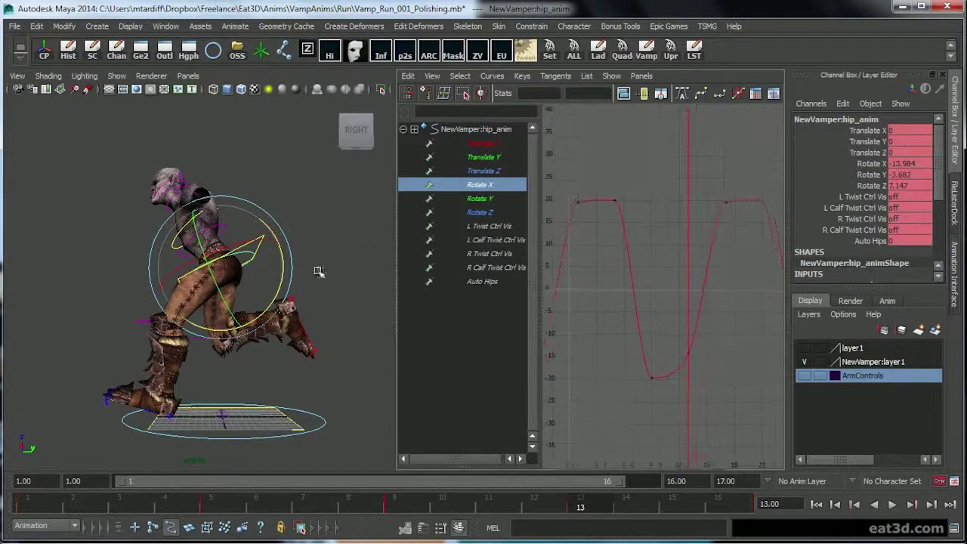
Examine the hips' pose from the front in an enlarged perspective view.
{"action": "middle_click_drag", "start_coordinate": [305, 269], "coordinate": [309, 257], "text": "alt"}
{"action": "left_click_drag", "start_coordinate": [308, 257], "coordinate": [477, 298], "text": "alt"}
{"action": "key", "text": "space"}
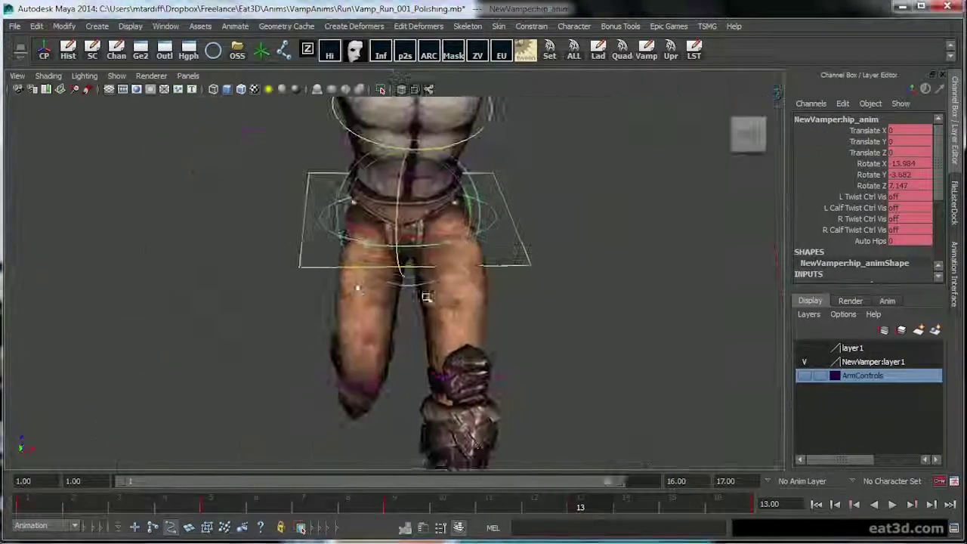